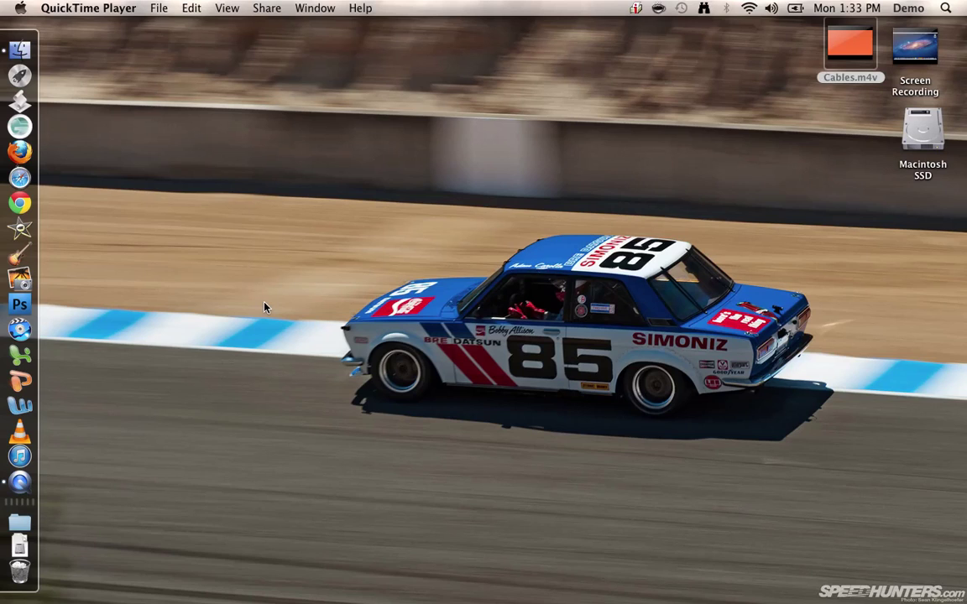
Switch to iMovie and generate the thumbnails for the iPhoto library videos now.
left_click(28, 231)
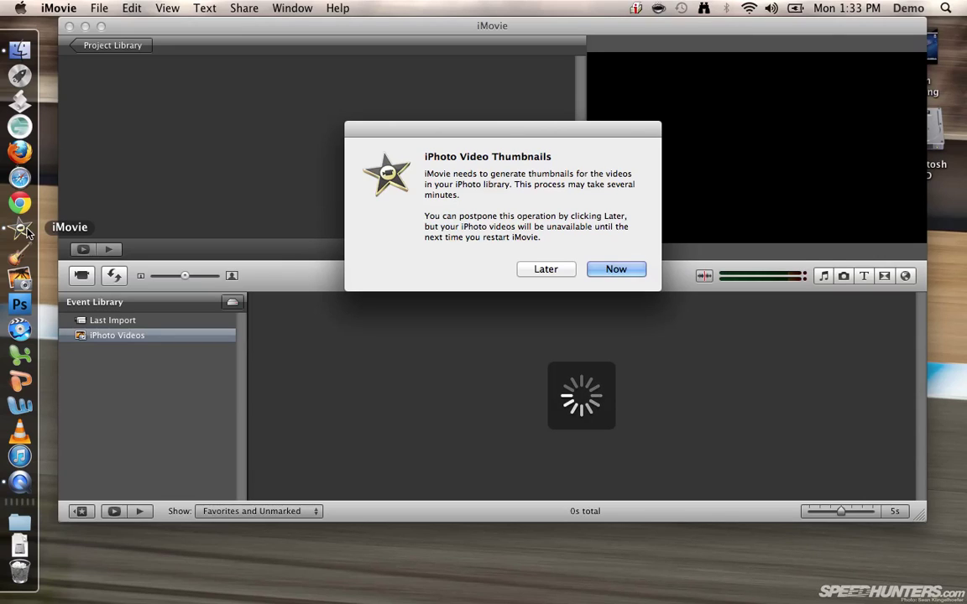
left_click(617, 270)
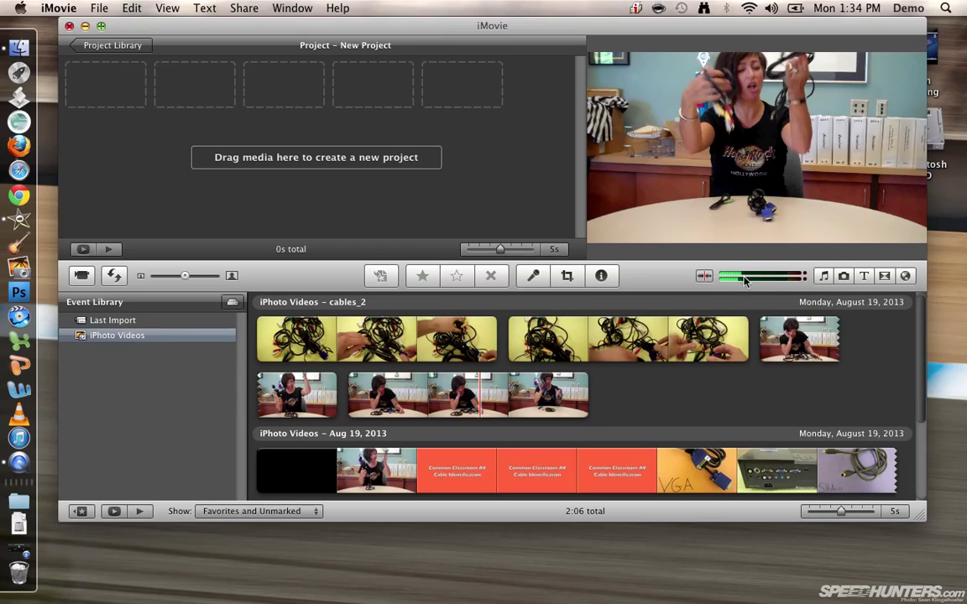
Add the Black background from Maps and Backgrounds as the first clip of the new project.
left_click(905, 277)
scroll(727, 408, "down", 3)
scroll(727, 408, "down", 3)
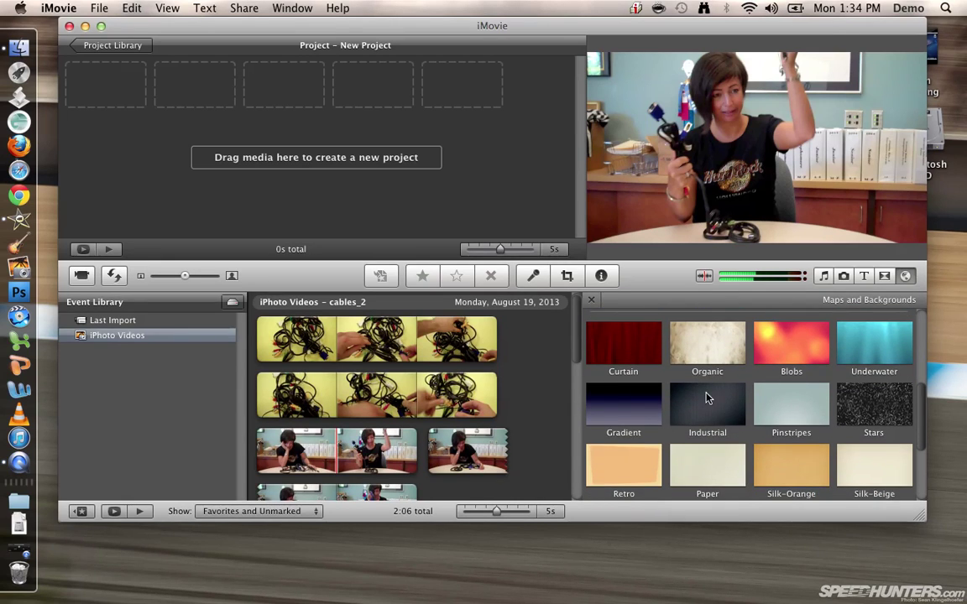
scroll(707, 398, "down", 2)
left_click(635, 449)
left_click(631, 449)
left_click_drag(628, 450, 103, 90)
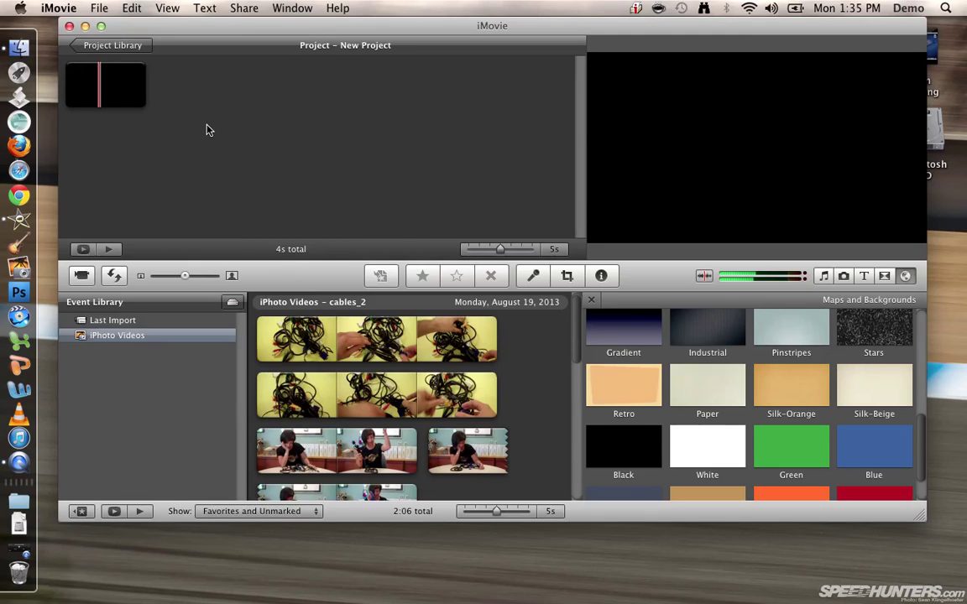
Place a Centered title over the black clip in the project.
left_click(864, 278)
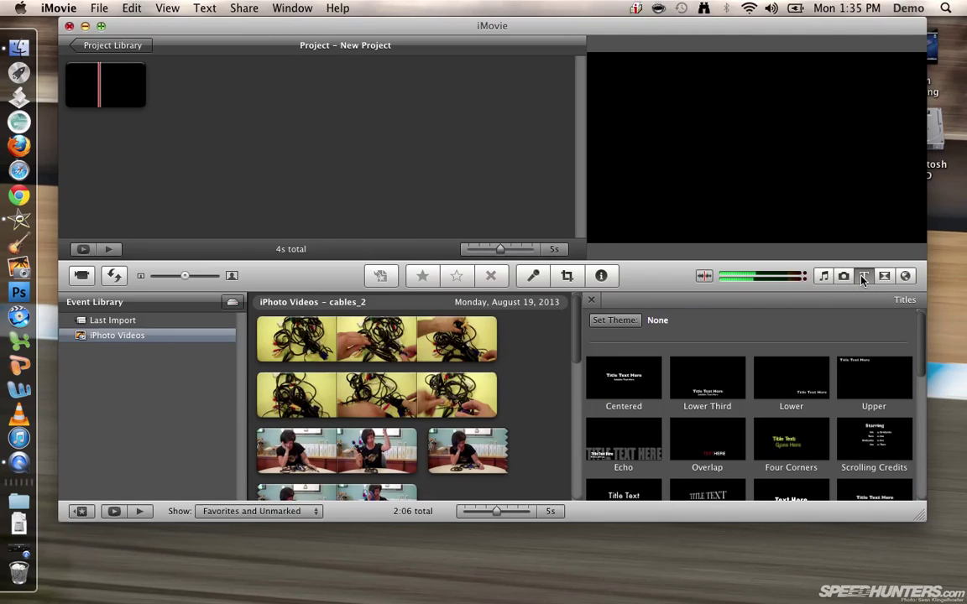
scroll(751, 336, "down", 5)
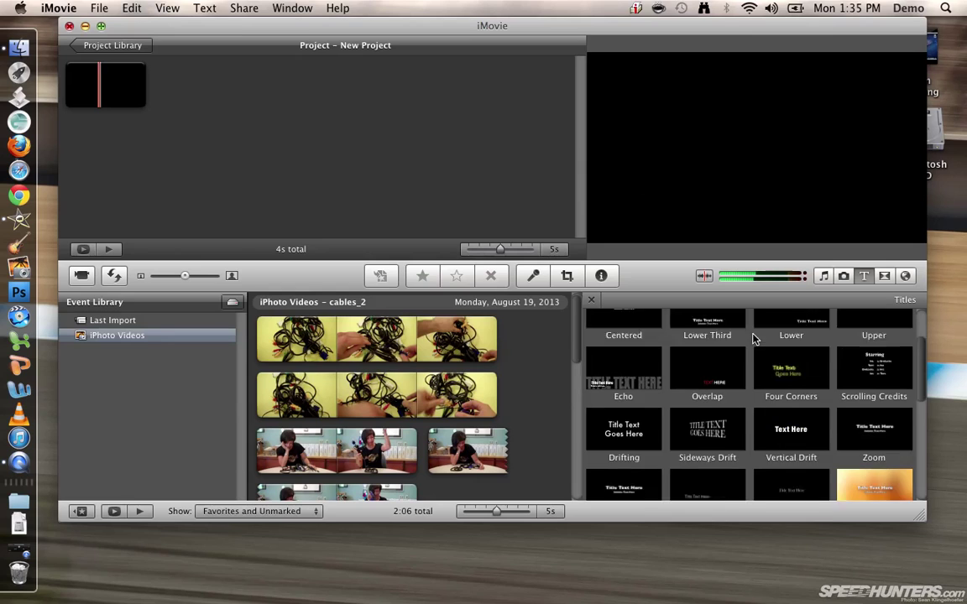
scroll(753, 338, "up", 5)
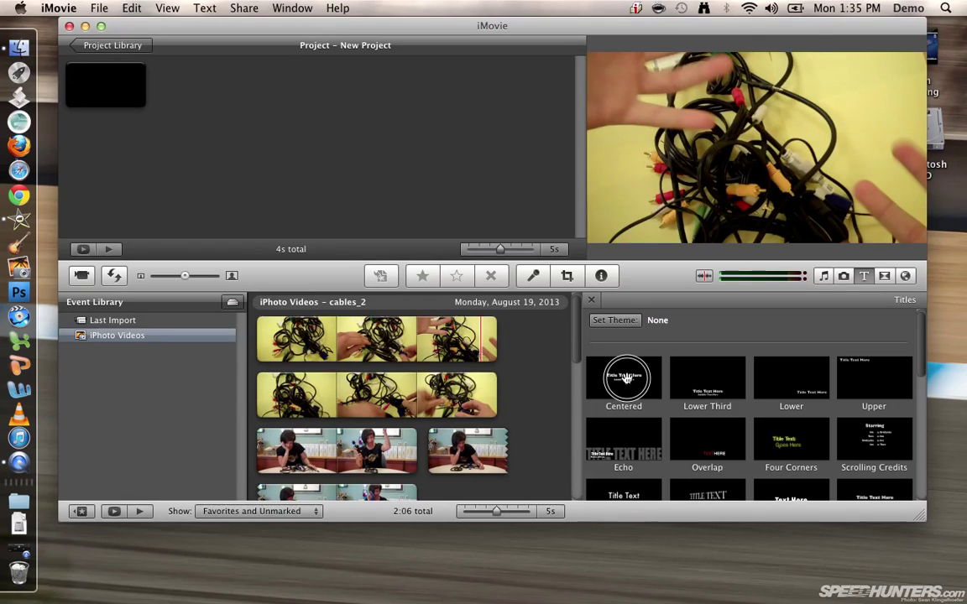
mouse_move(619, 394)
left_mouse_down()
mouse_move(407, 225)
mouse_move(264, 156)
mouse_move(96, 99)
mouse_move(120, 87)
mouse_move(103, 86)
mouse_move(105, 124)
mouse_move(97, 87)
mouse_move(127, 90)
mouse_move(104, 87)
left_mouse_up()
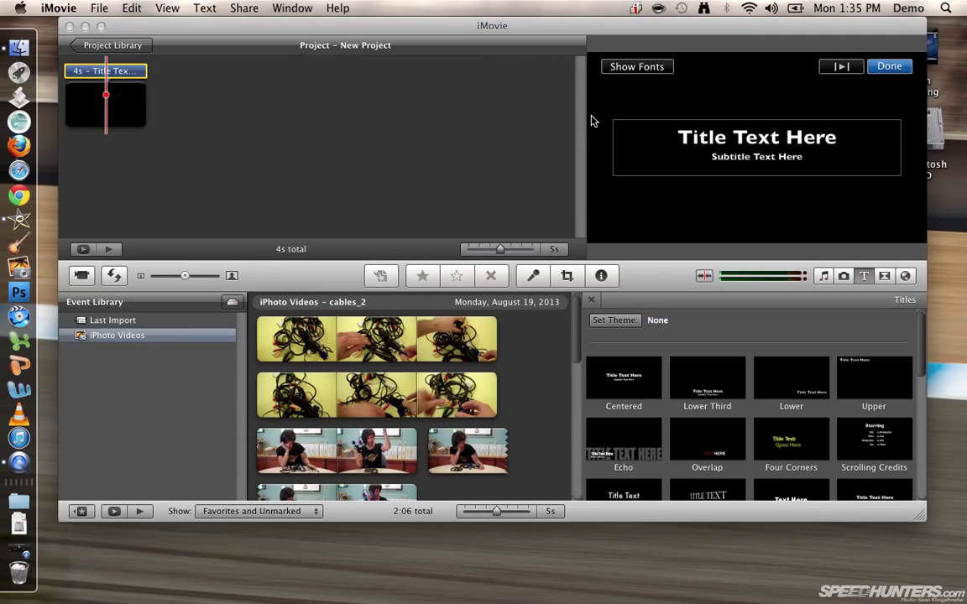
Shorten the main title line to "Title", leaving the subtitle placeholder as is.
left_click(682, 126)
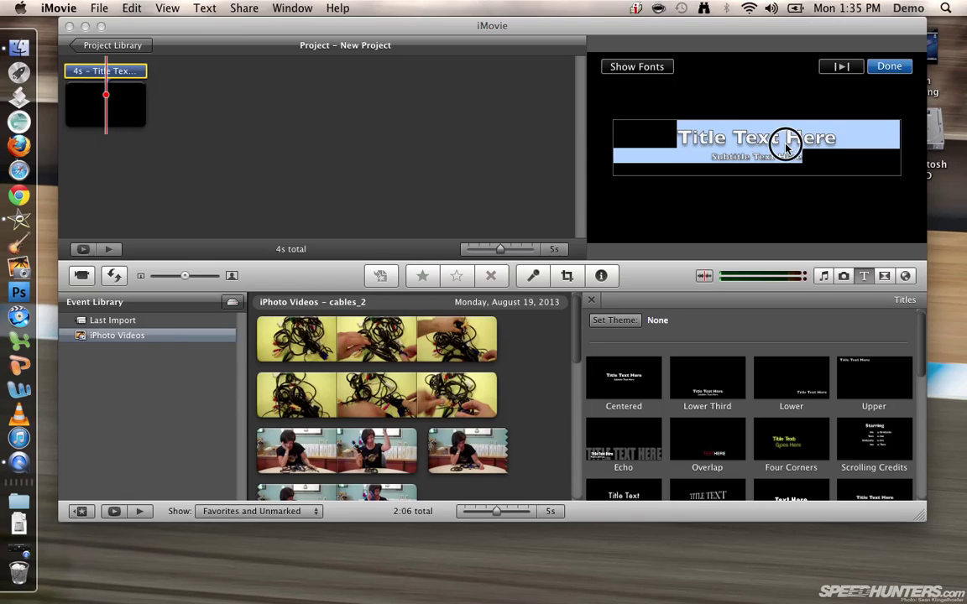
left_click(775, 143)
left_click(841, 140)
left_click_drag(841, 141, 736, 138)
key("BackSpace")
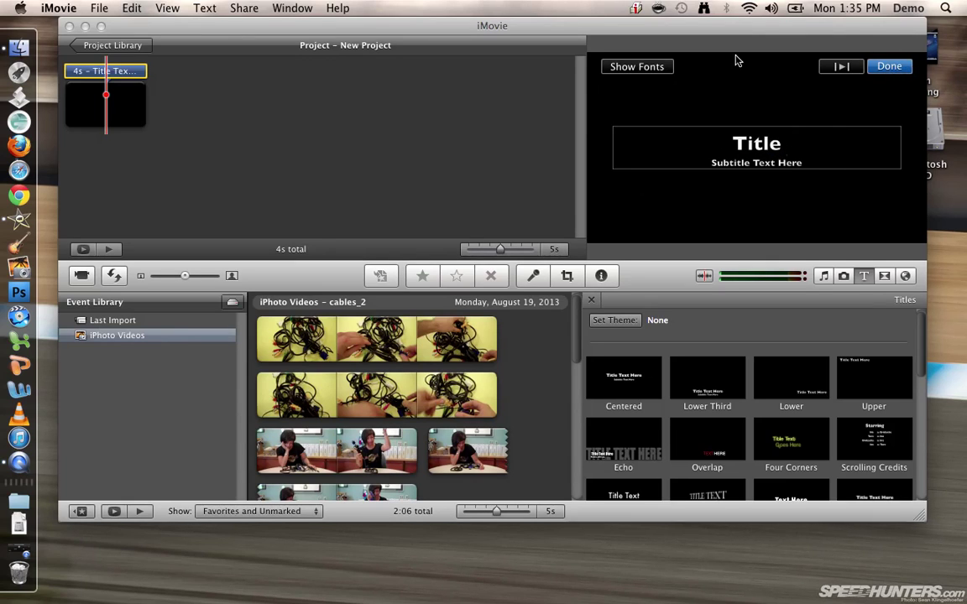
View the fonts, colours and sizes available for the title, and close the title editor.
left_click(657, 71)
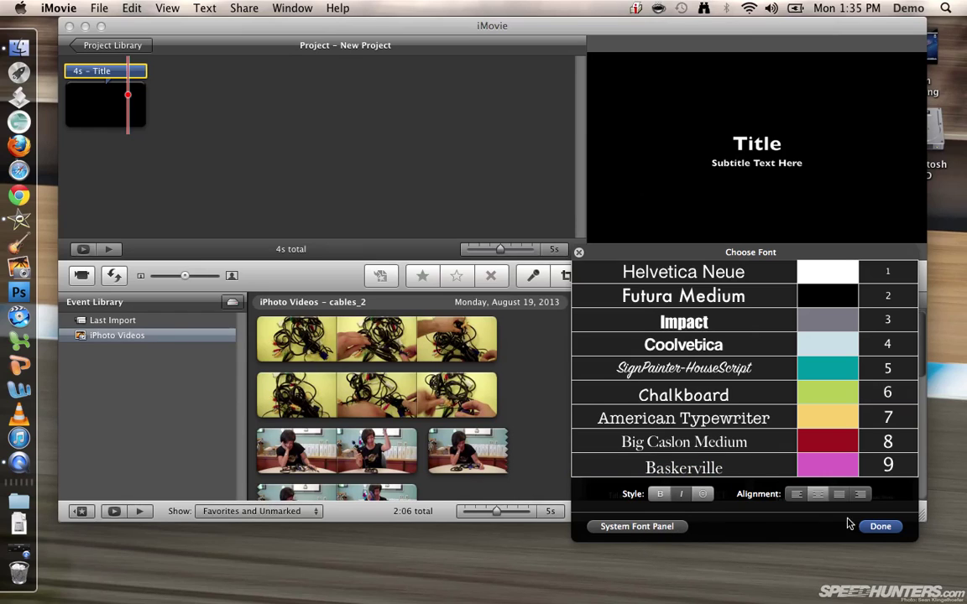
left_click(883, 527)
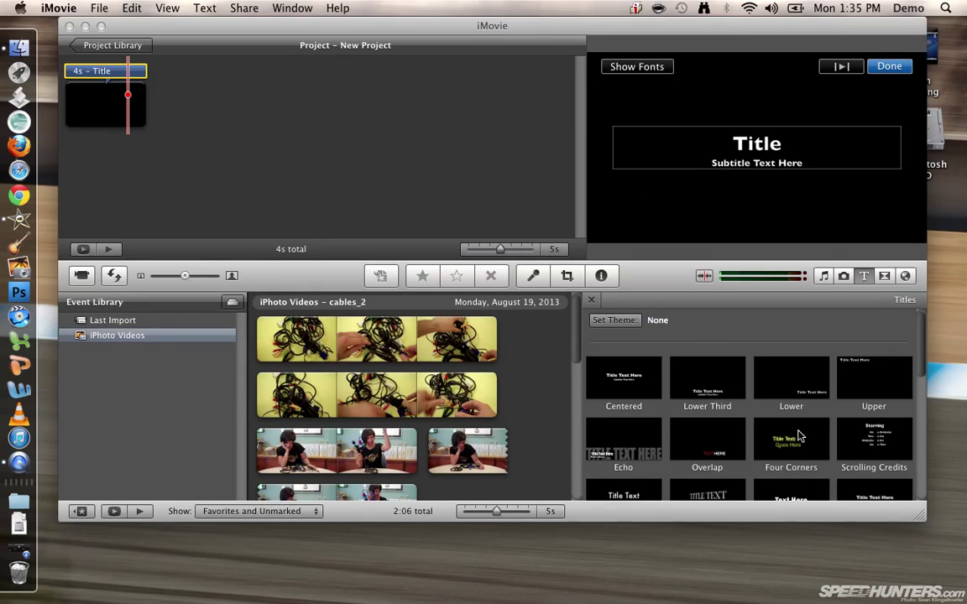
left_click(237, 113)
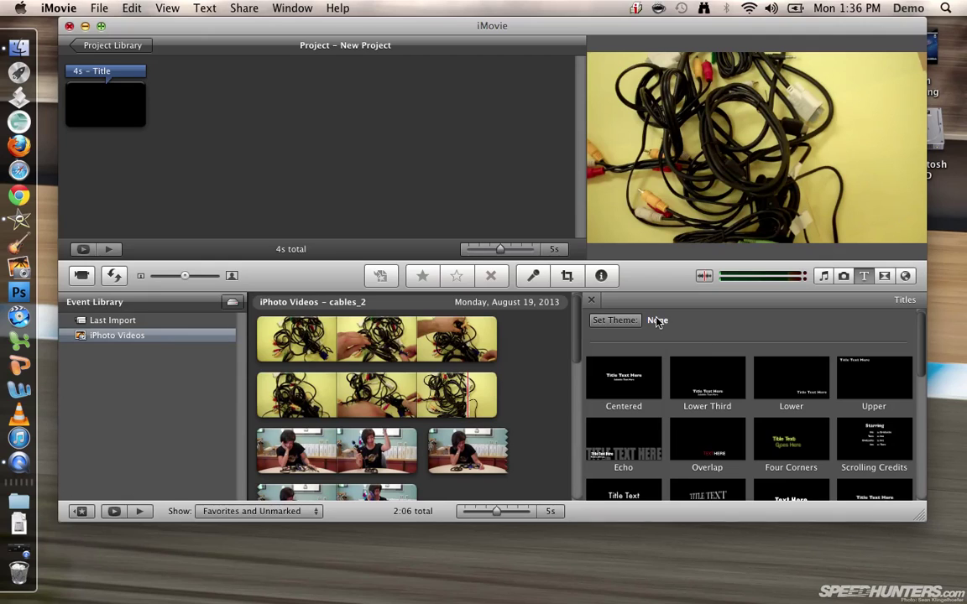
Select about 6.6 seconds of the clip of the woman untangling cables, preview it and add it after the title clip.
scroll(464, 352, "down", 3)
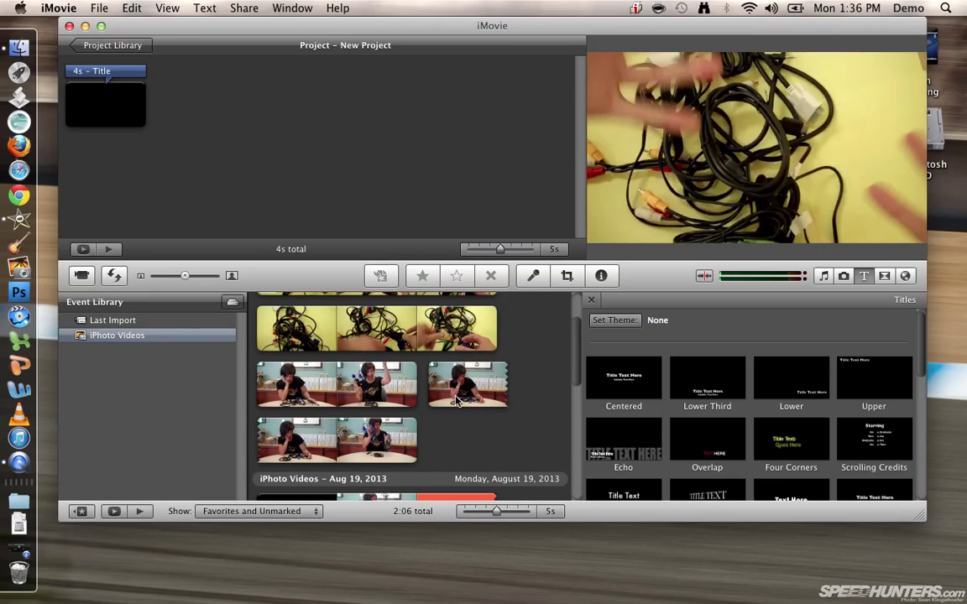
left_click(321, 391)
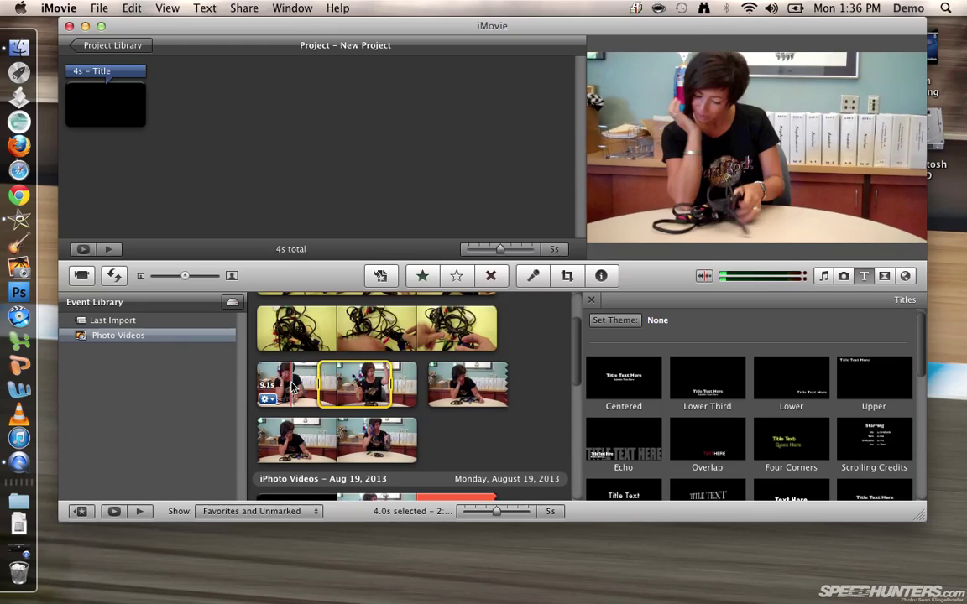
left_click(291, 382)
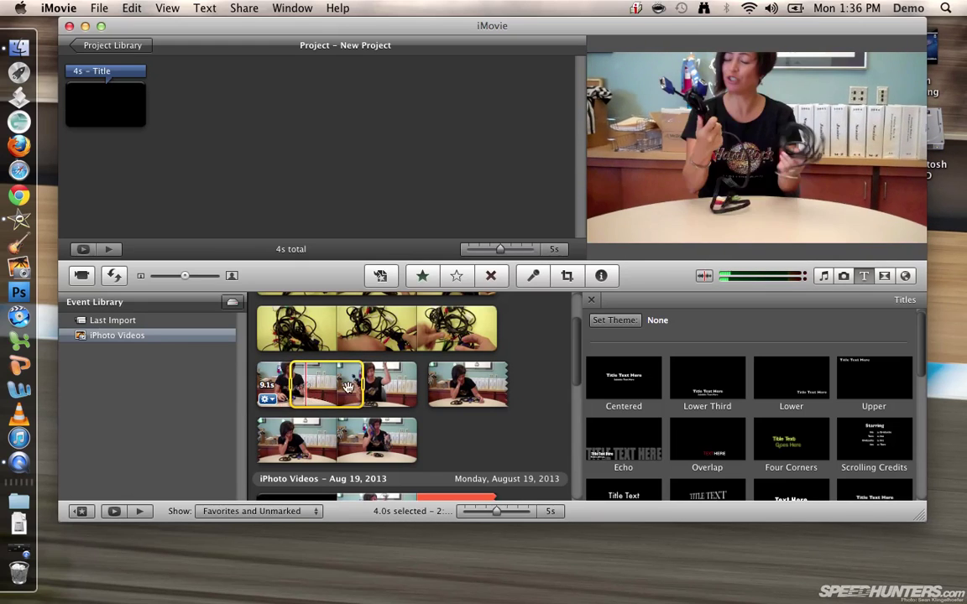
left_click_drag(364, 383, 403, 387)
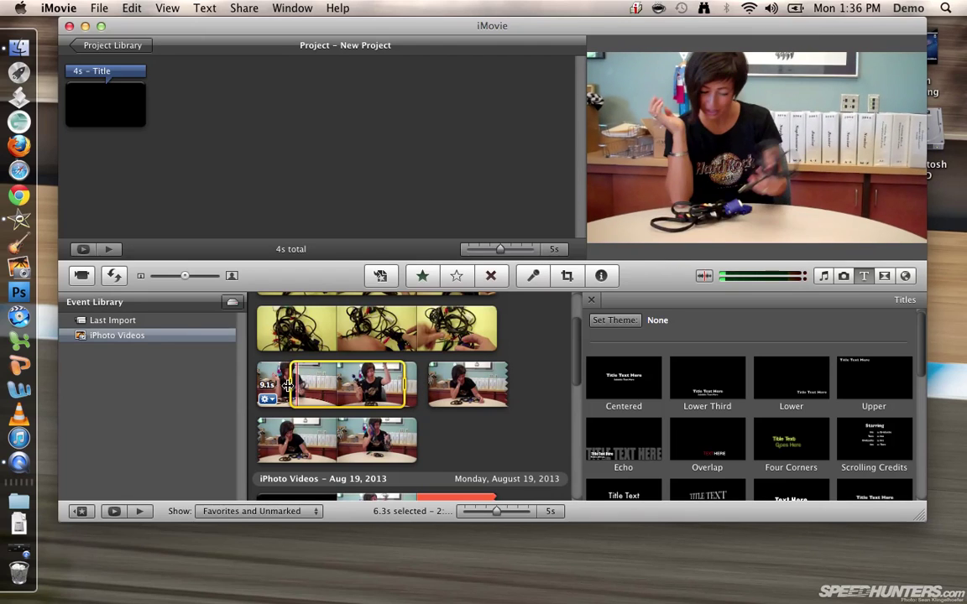
mouse_move(288, 386)
left_mouse_down()
mouse_move(320, 384)
mouse_move(285, 381)
left_mouse_up()
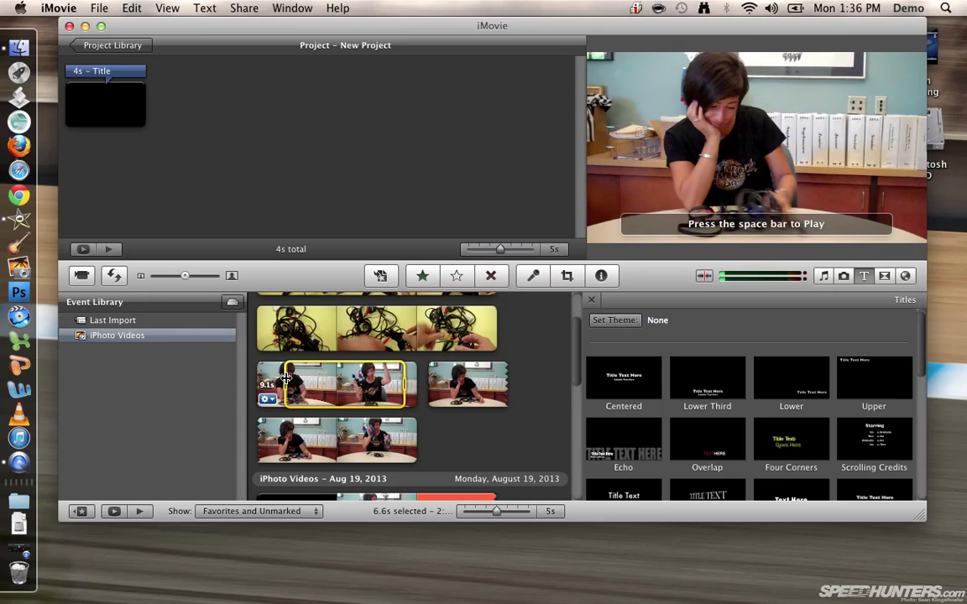
key("space")
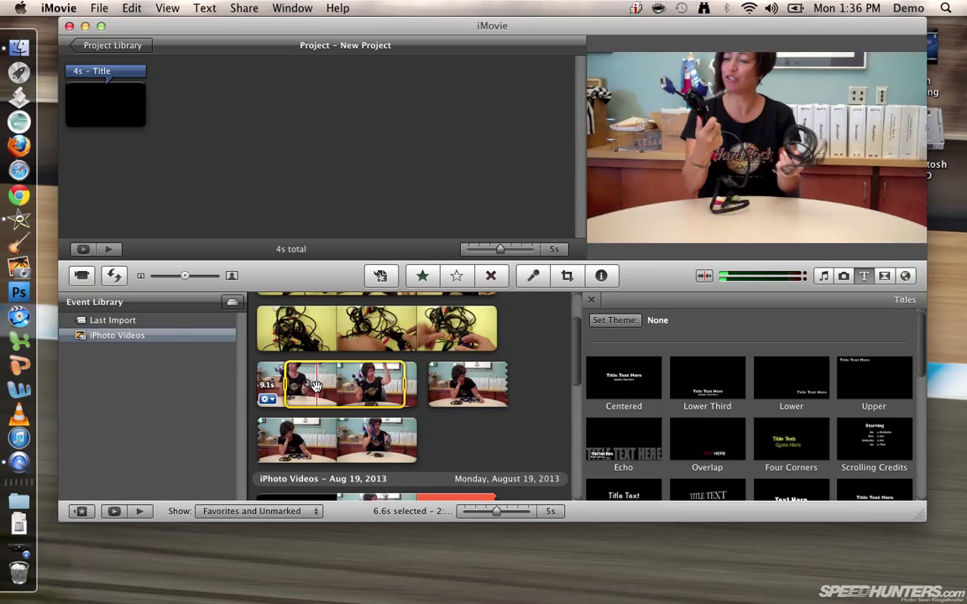
left_click_drag(316, 385, 232, 131)
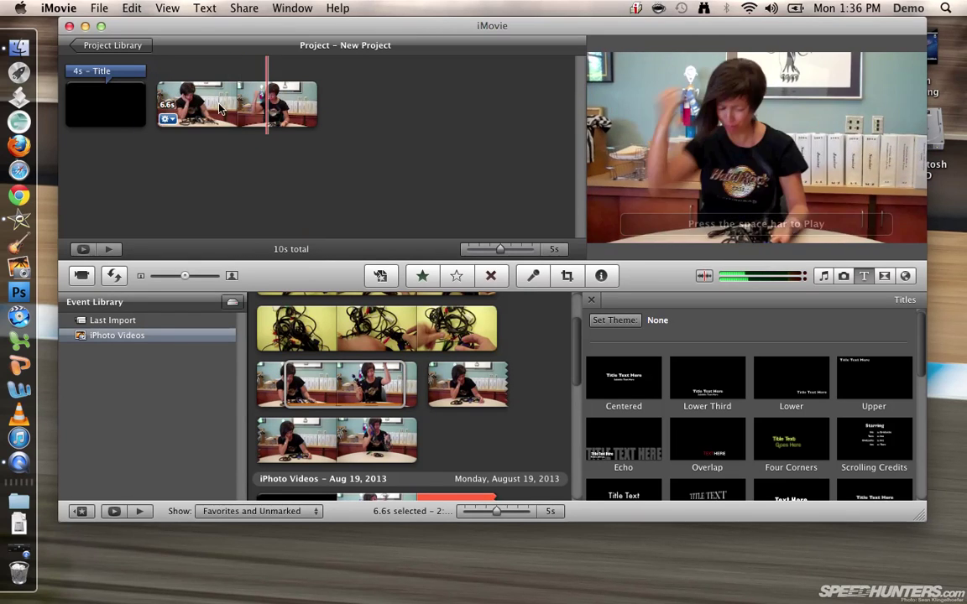
Try narrowing the selection at the start of the project's video clip to 6.0 seconds, and clear the selection.
left_click(200, 108)
left_click(200, 107)
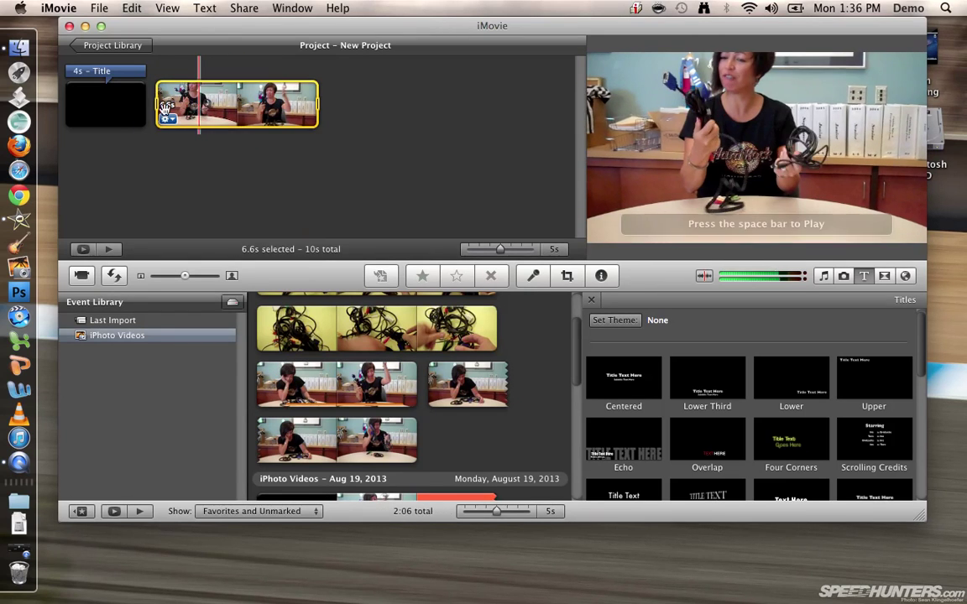
mouse_move(178, 104)
left_mouse_down()
mouse_move(191, 104)
mouse_move(151, 99)
mouse_move(162, 99)
left_mouse_up()
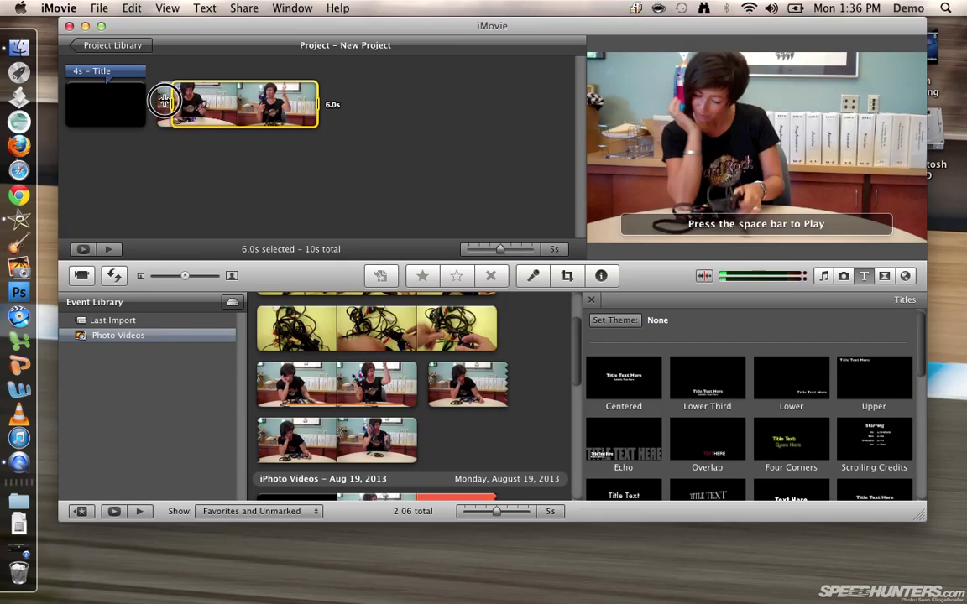
left_click(223, 174)
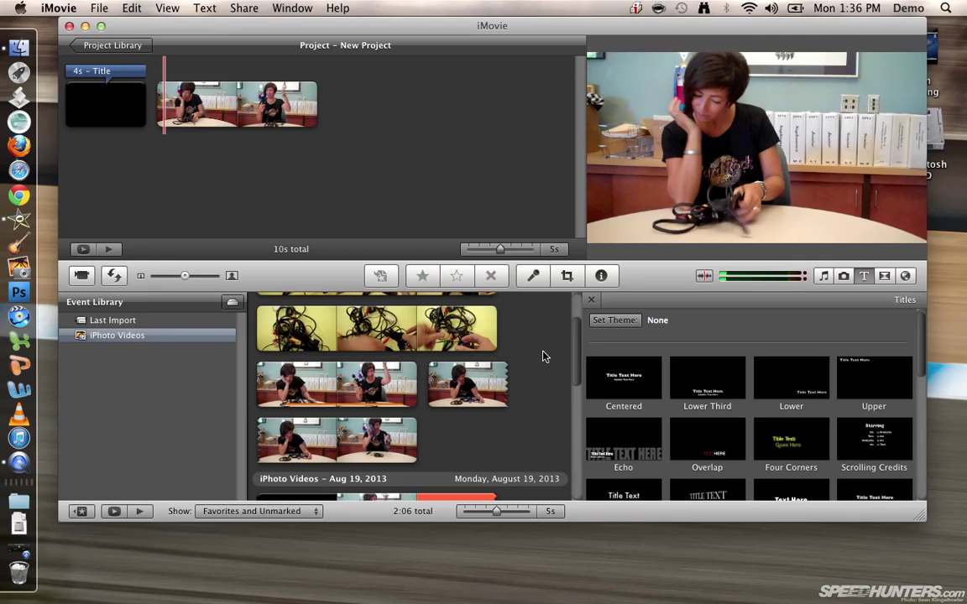
Add the five cable photos, IMG_0230 through IMG_0237, to the project after the video clip.
left_click(845, 277)
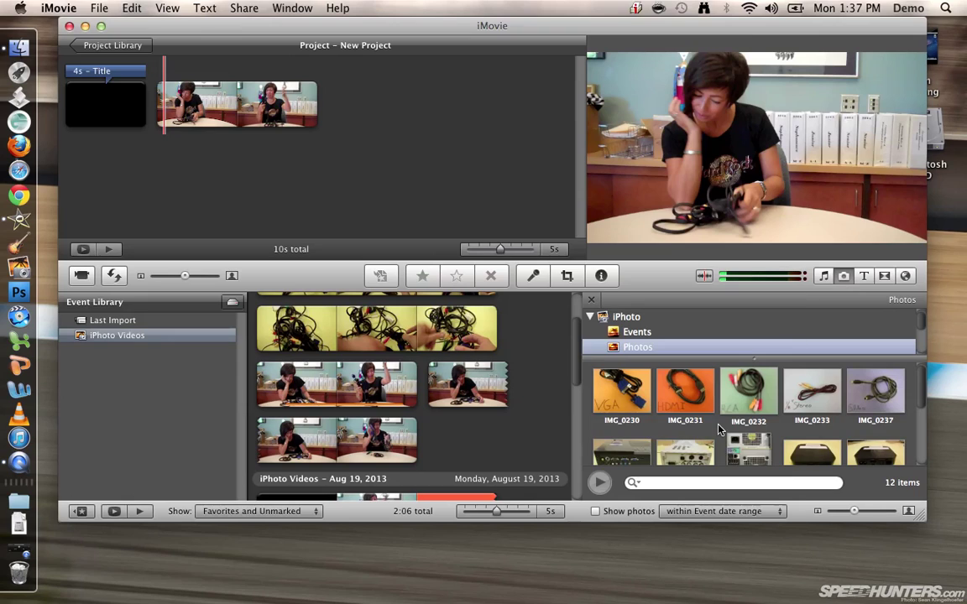
left_click(618, 399)
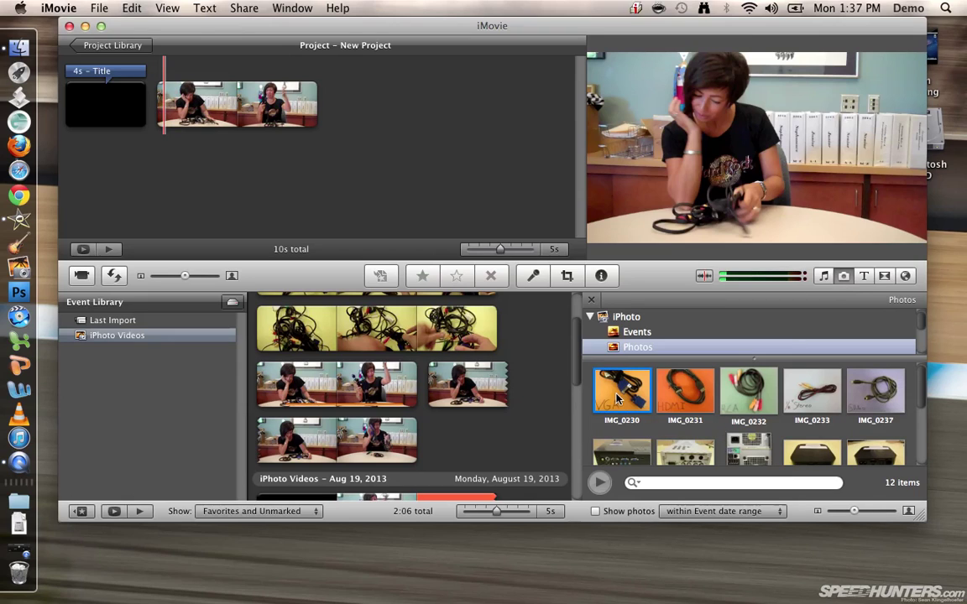
left_click(684, 395, "shift")
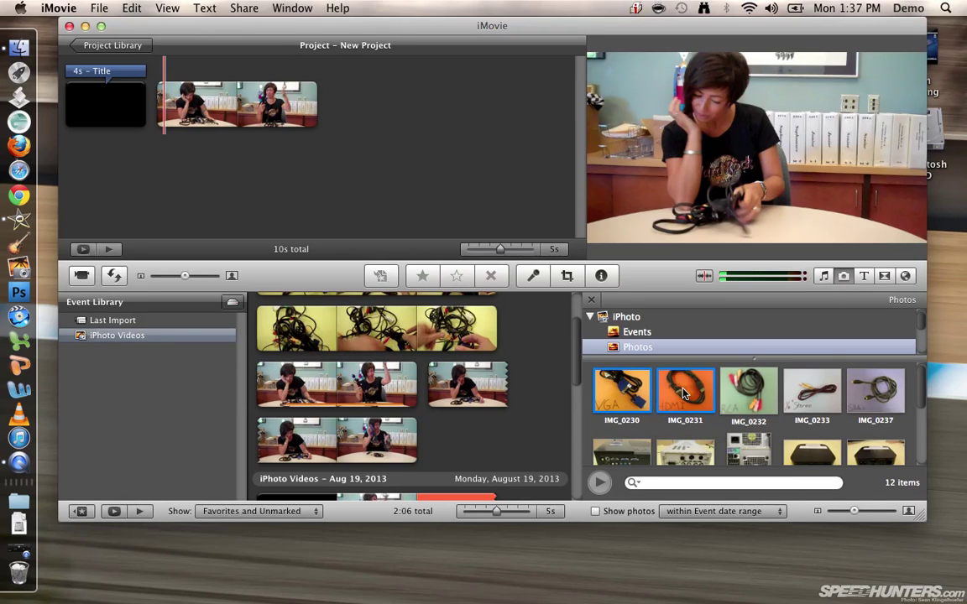
left_click(874, 400, "shift")
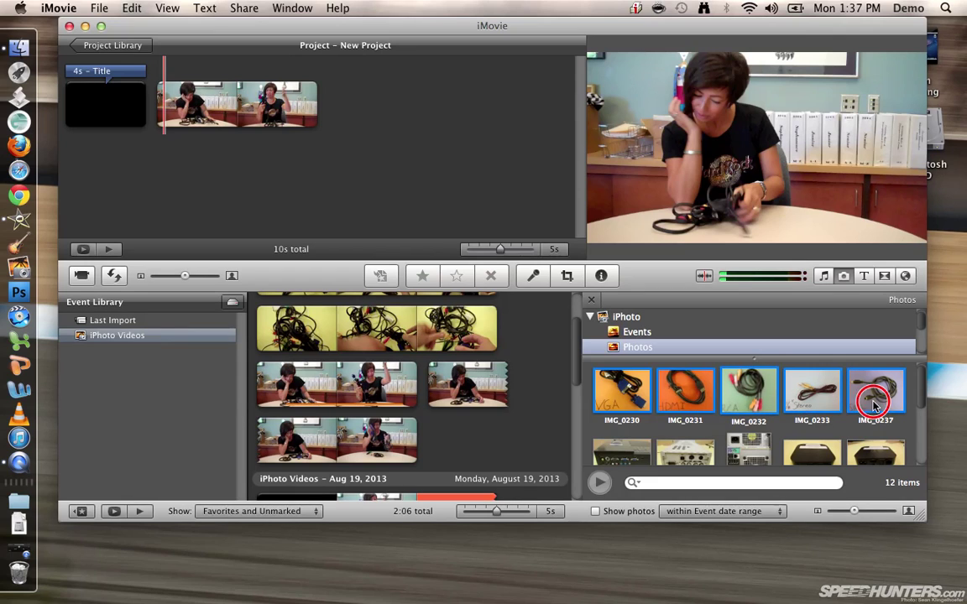
mouse_move(611, 394)
left_mouse_down()
mouse_move(550, 349)
mouse_move(388, 129)
left_mouse_up()
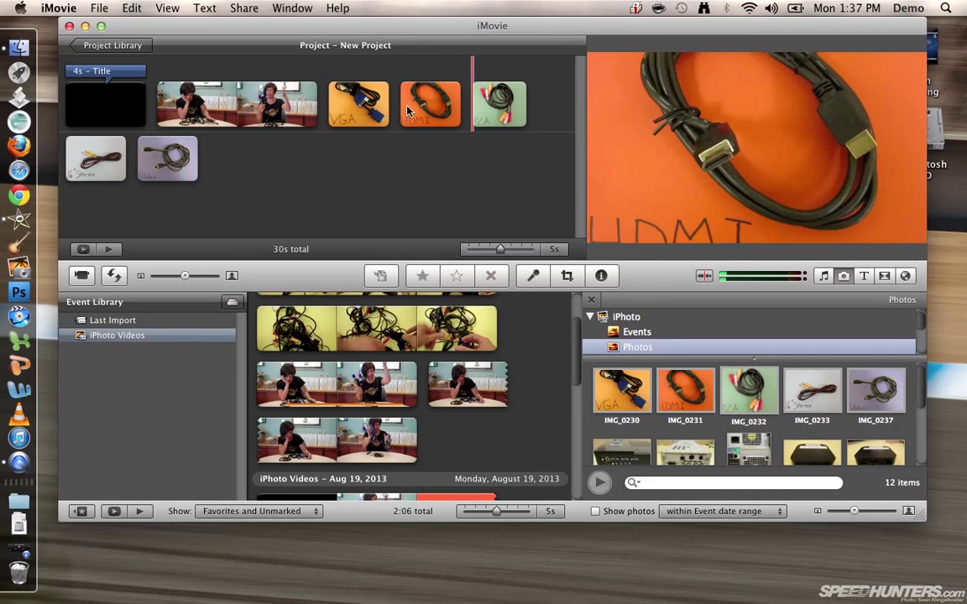
Crop the VGA cable photo, lowering the crop frame to include the handwritten label and widening it to the photo's full width.
left_click(356, 109)
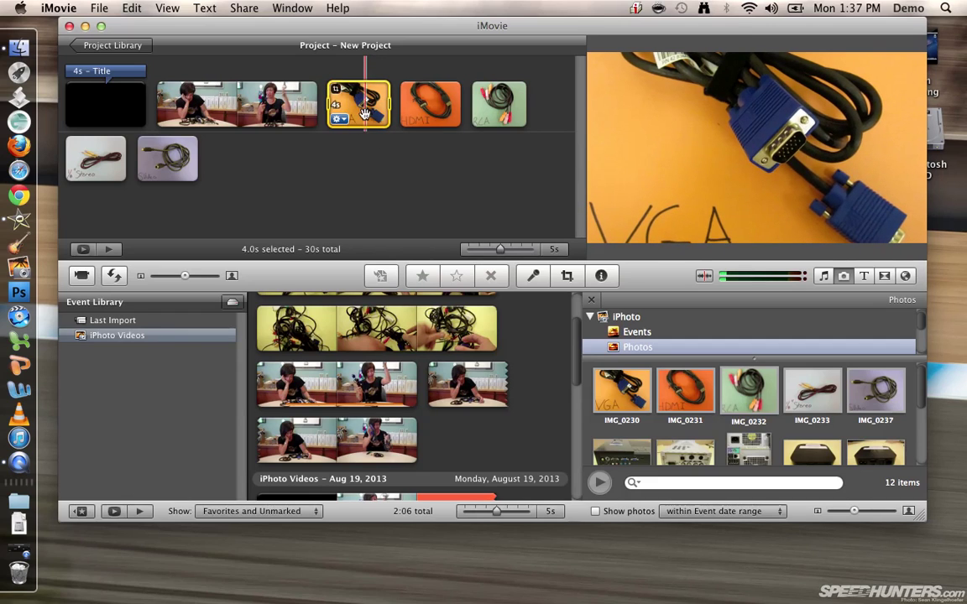
mouse_move(344, 125)
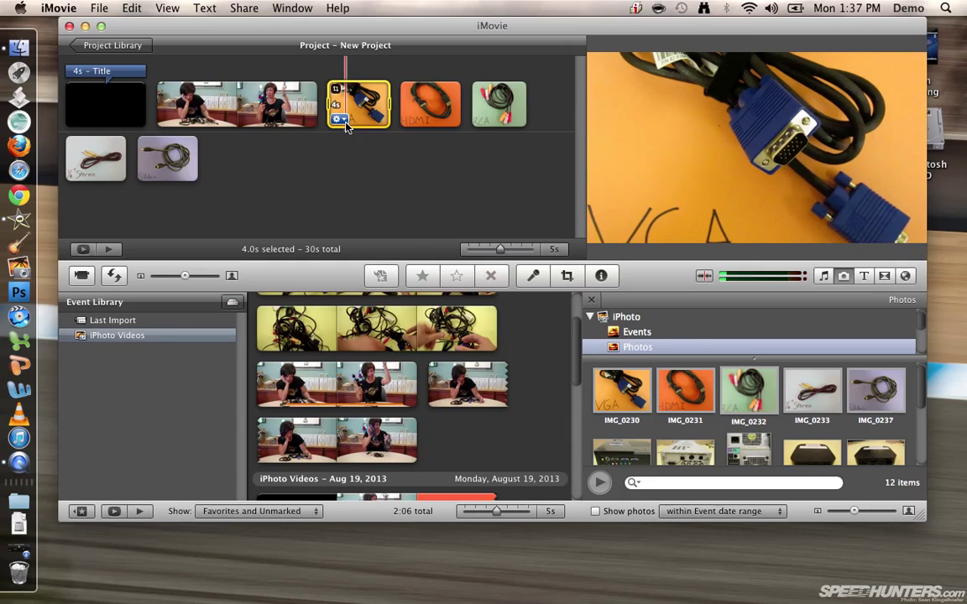
left_click(339, 120)
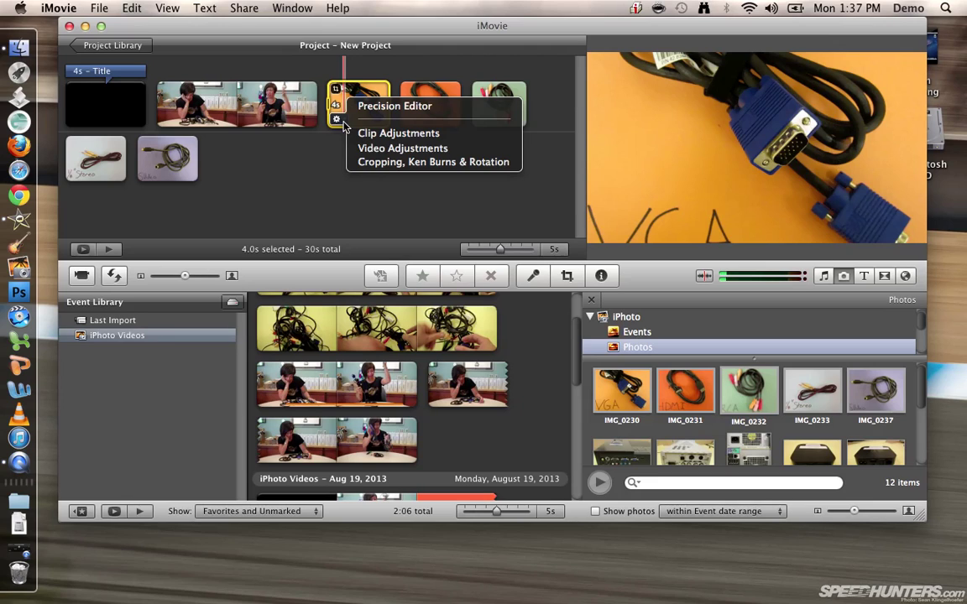
left_click(403, 167)
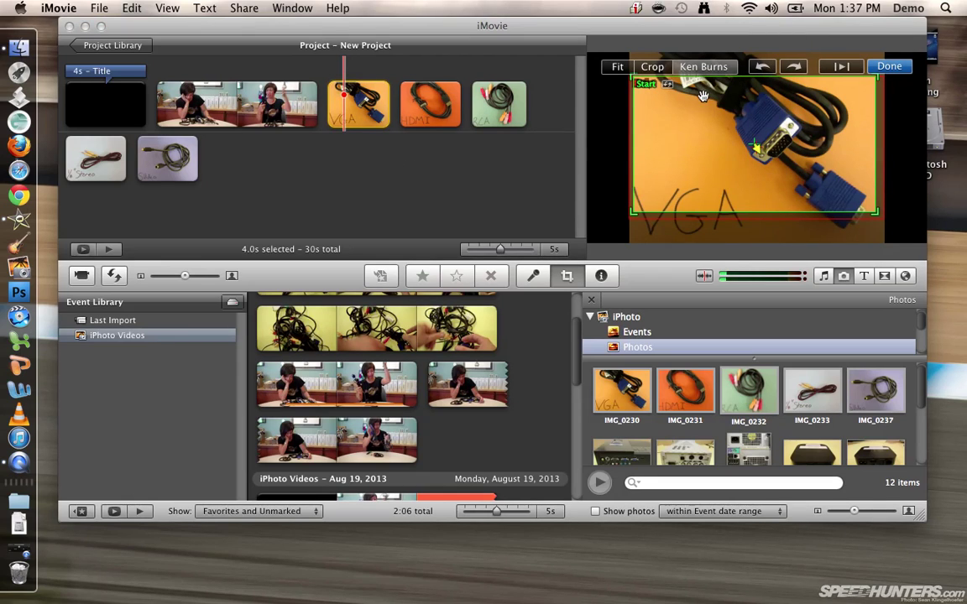
left_click(653, 68)
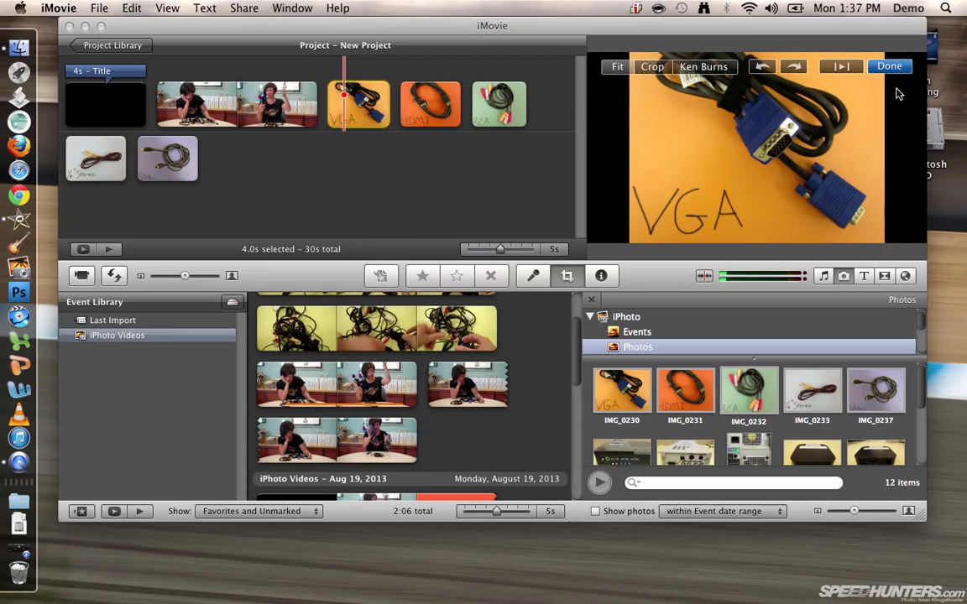
left_click(653, 67)
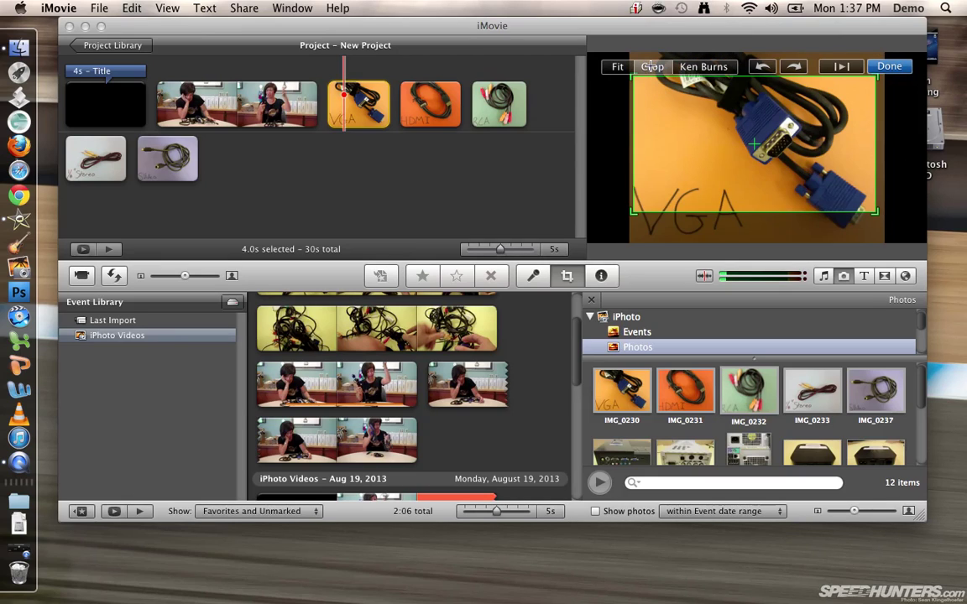
left_click_drag(689, 173, 688, 199)
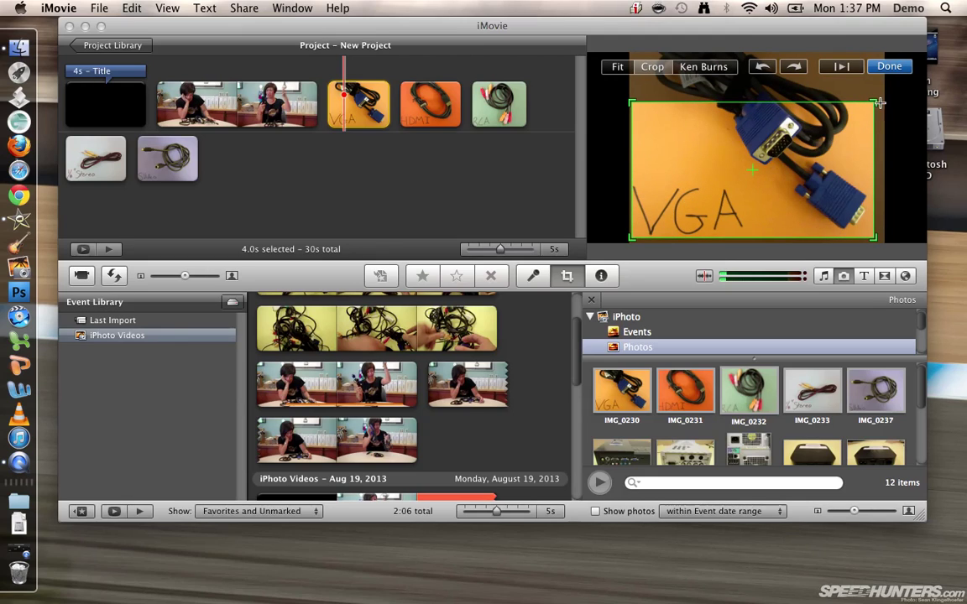
mouse_move(873, 101)
left_mouse_down()
mouse_move(885, 63)
mouse_move(886, 87)
left_mouse_up()
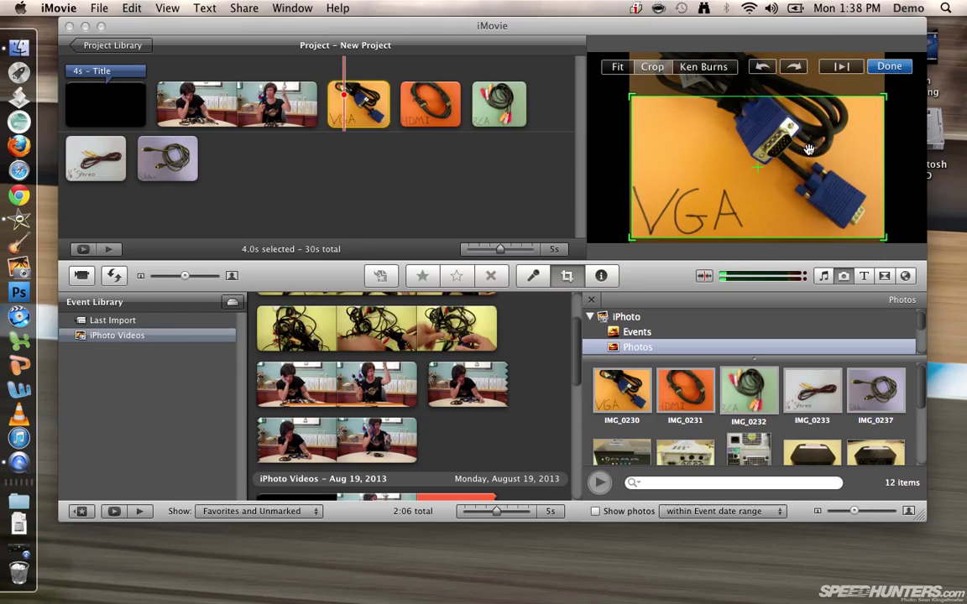
left_click(888, 72)
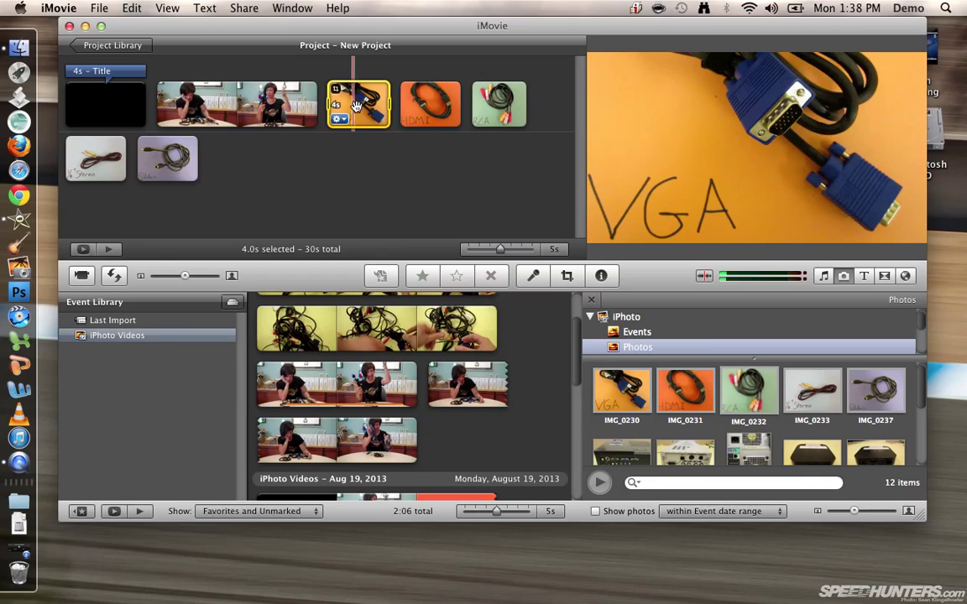
Set the VGA photo's duration to 2.0 seconds and apply it to all stills.
double_click(336, 105)
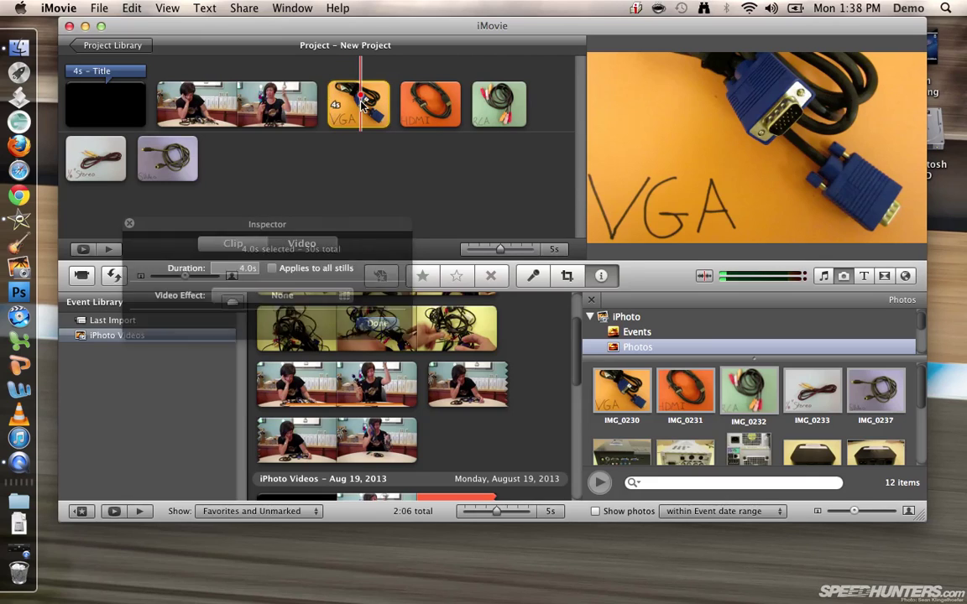
left_click(242, 274)
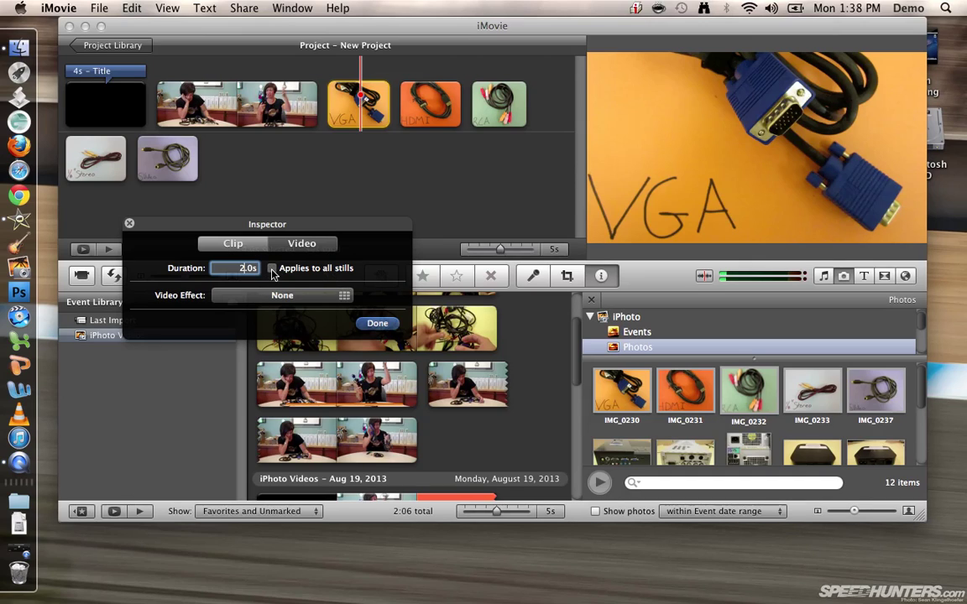
left_click(375, 326)
mouse_move(360, 110)
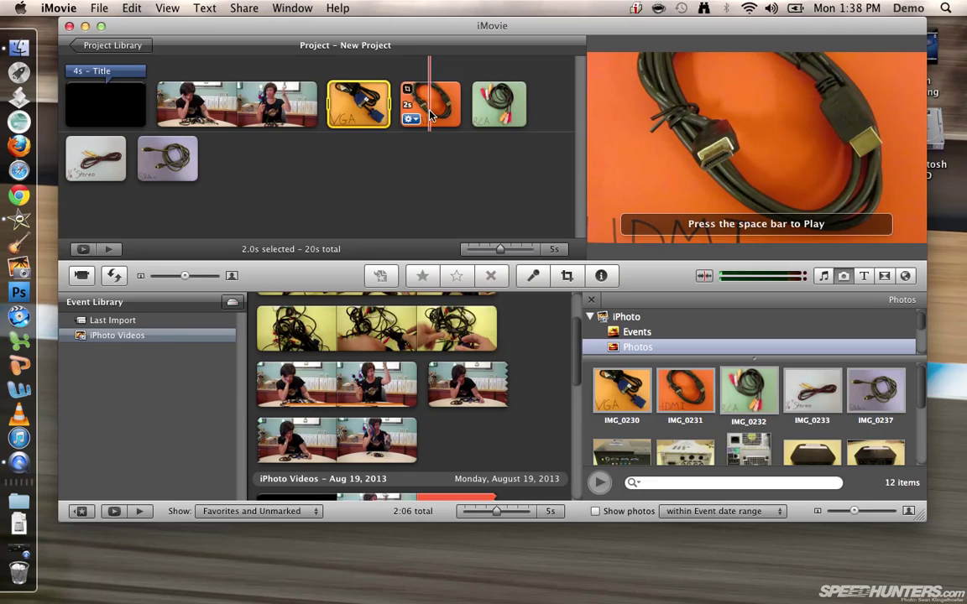
Add the iTunes song The Unicorns – Jellybones to the project, starting on the VGA cable photo.
left_click(824, 277)
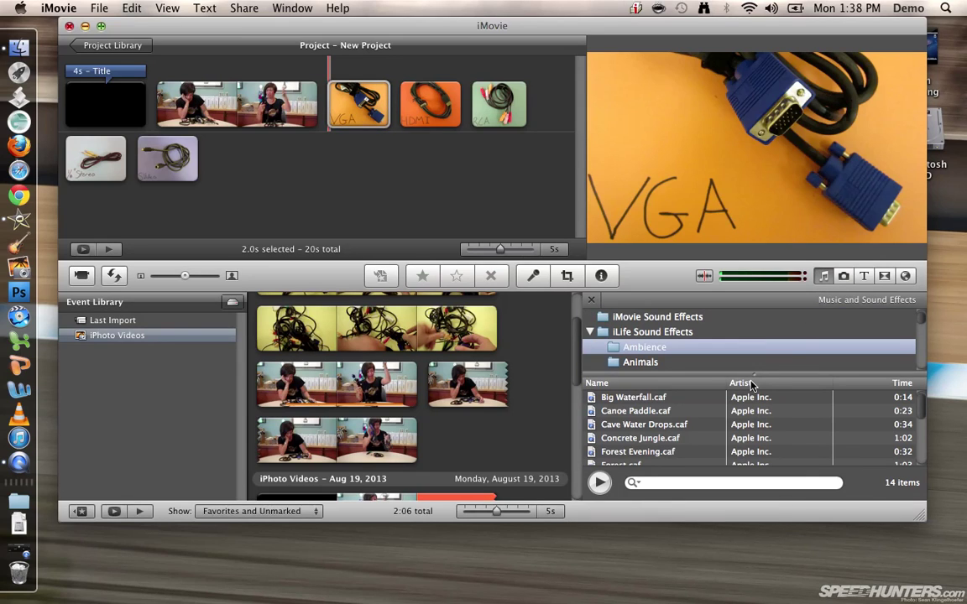
mouse_move(751, 375)
left_mouse_down()
mouse_move(748, 339)
mouse_move(745, 376)
left_mouse_up()
scroll(716, 336, "down", 5)
scroll(719, 339, "down", 8)
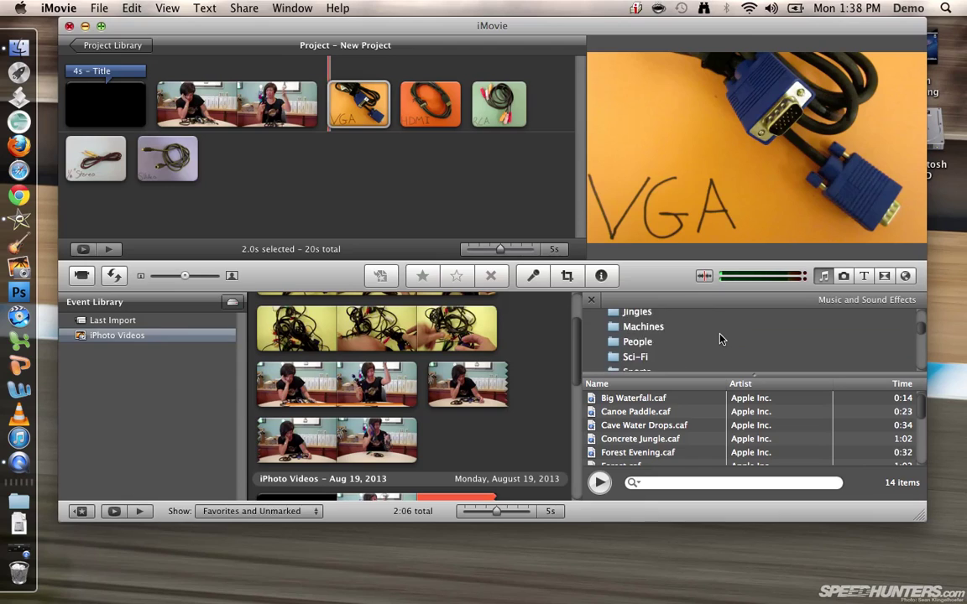
scroll(720, 338, "down", 2)
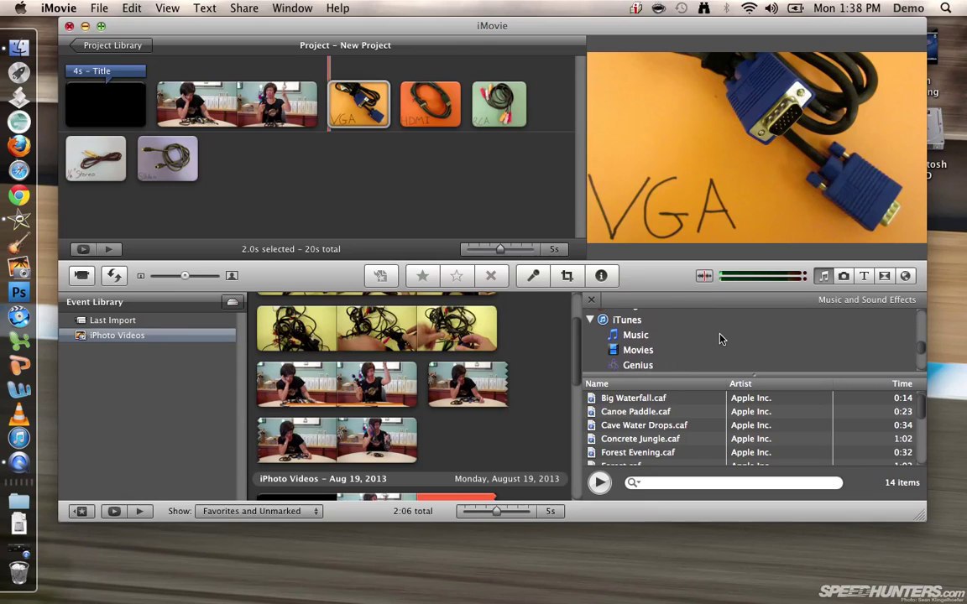
left_click(627, 320)
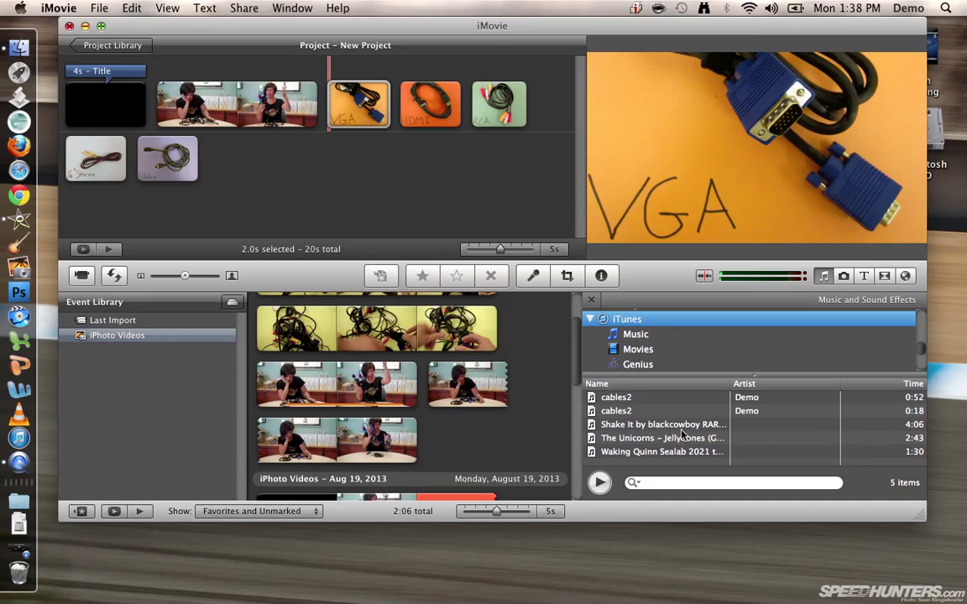
left_click(633, 440)
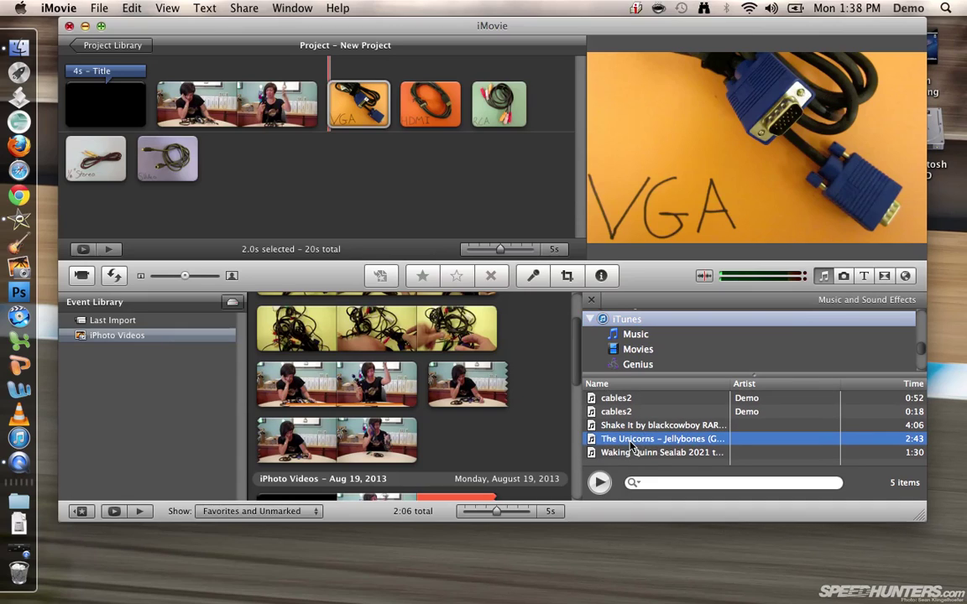
left_click_drag(642, 445, 373, 145)
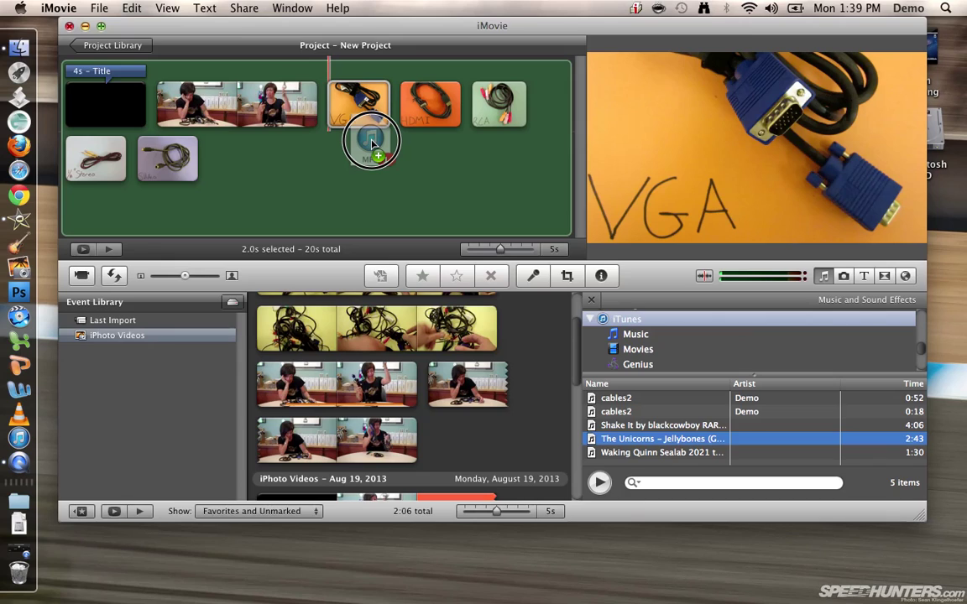
mouse_move(373, 145)
left_mouse_down()
mouse_move(345, 138)
mouse_move(367, 127)
mouse_move(341, 124)
mouse_move(313, 146)
mouse_move(306, 136)
mouse_move(352, 128)
left_mouse_up()
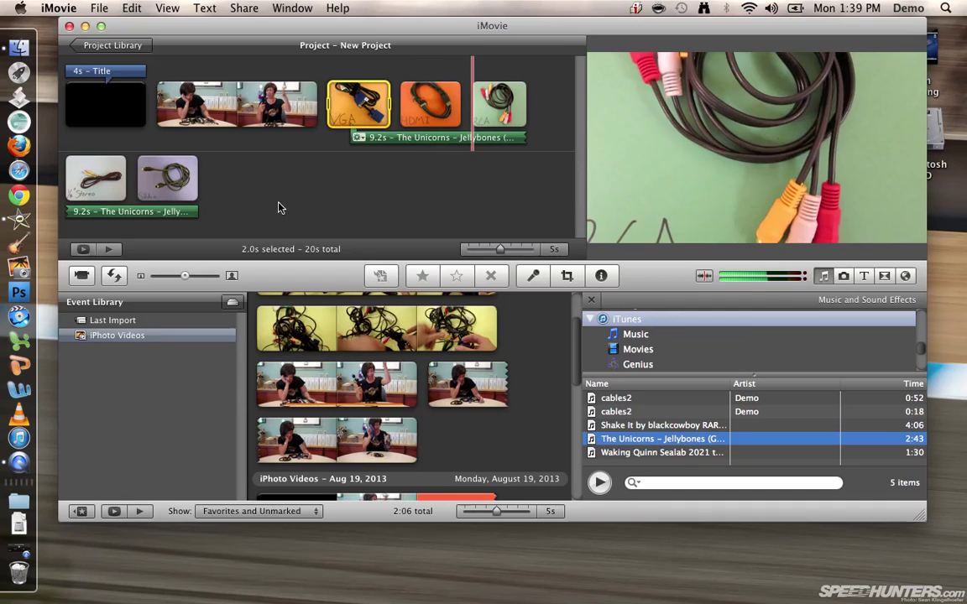
Shorten the end of the song to the RCA cable photo, for a length of about 4.1 seconds, and preview it.
left_click(192, 210)
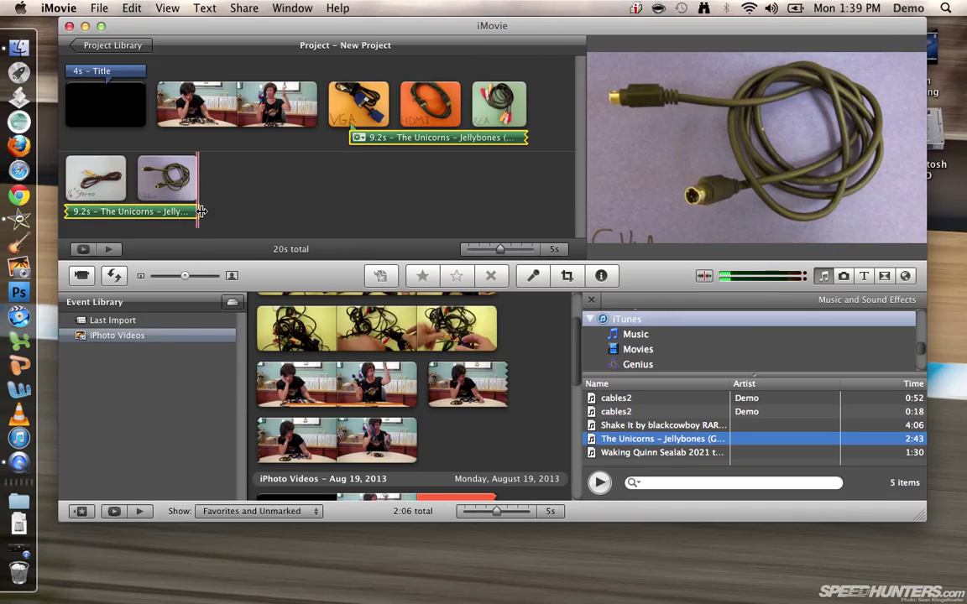
left_click_drag(199, 211, 496, 140)
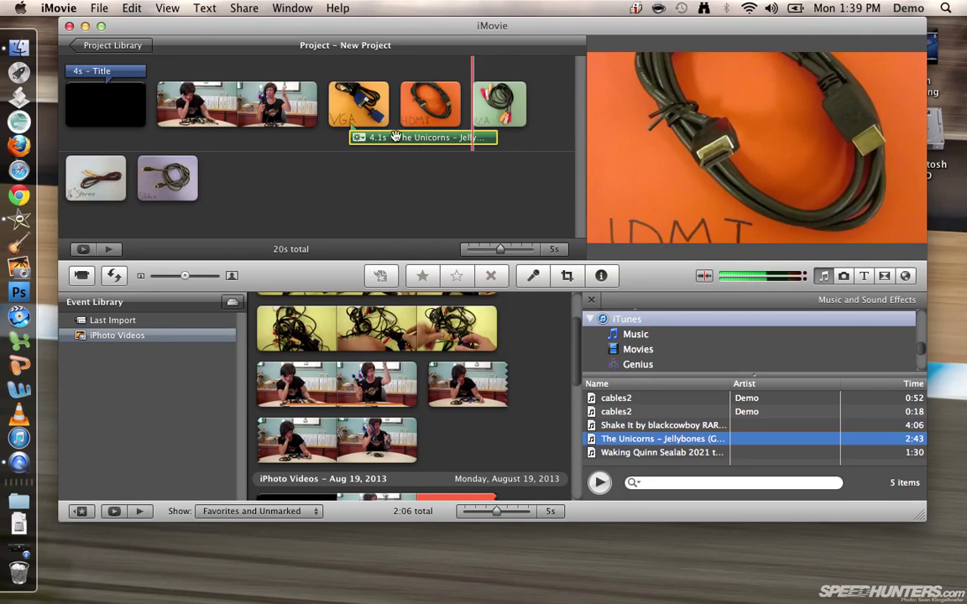
key("space")
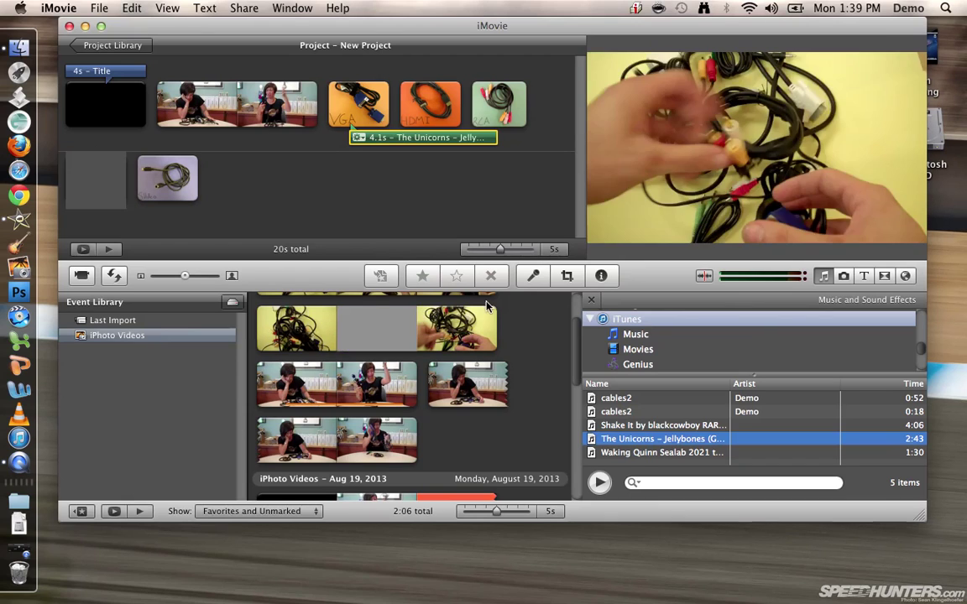
Record a voiceover from the stereo cable photo through the last photo, and trim its start for a length of about 3.2 seconds.
left_click(534, 276)
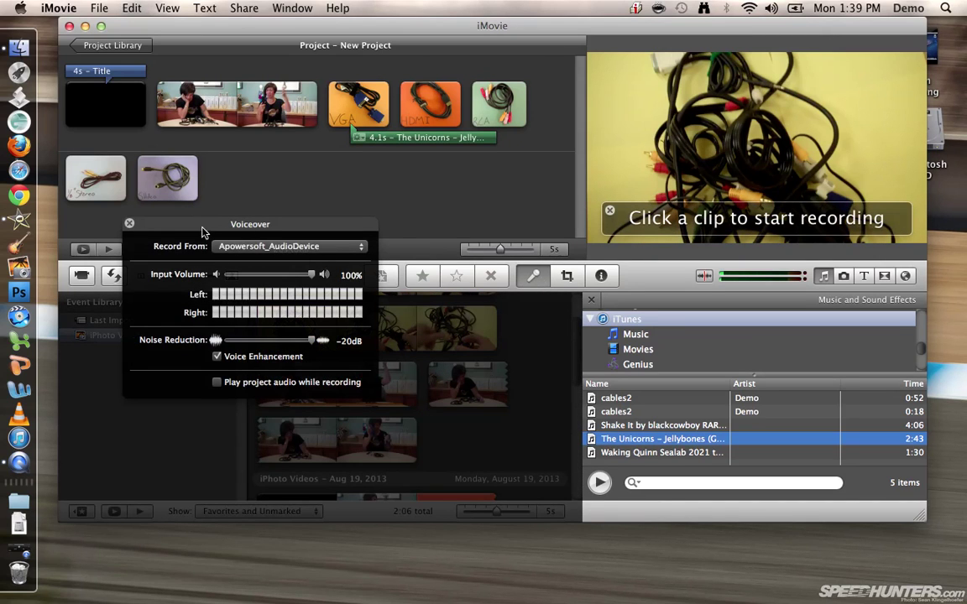
left_click_drag(201, 232, 193, 313)
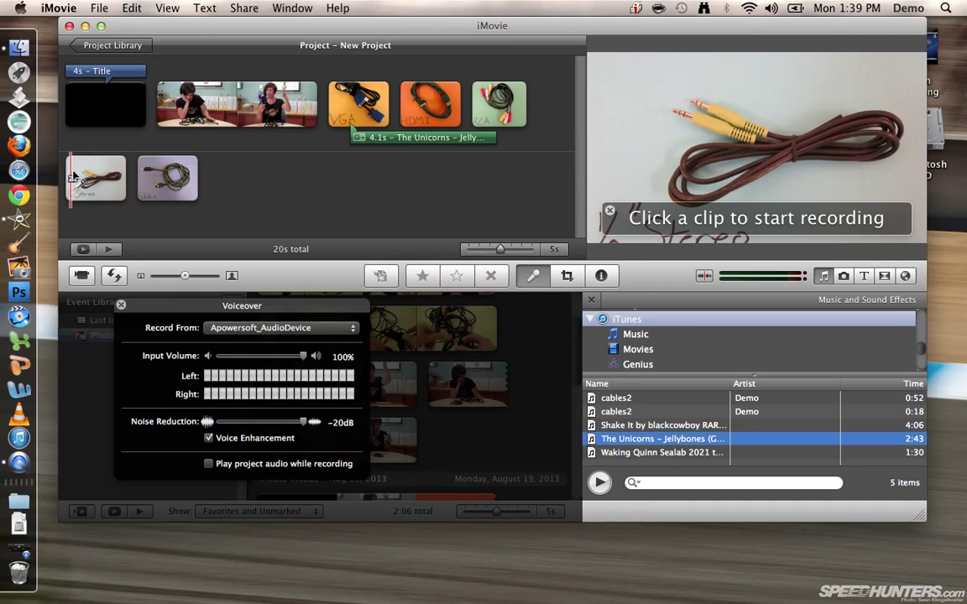
left_click(73, 177)
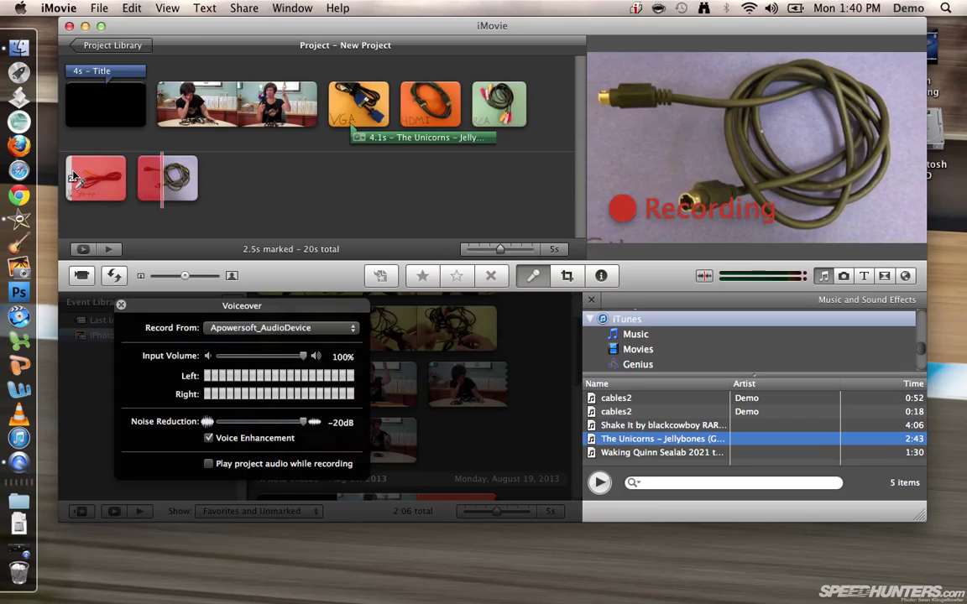
left_click(74, 177)
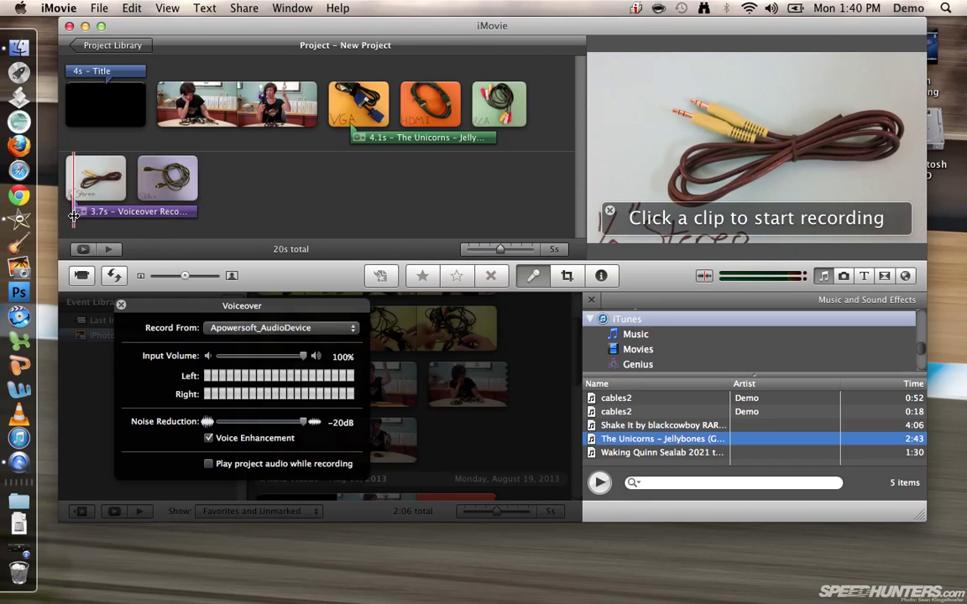
key("space")
left_click(121, 306)
left_click(138, 212)
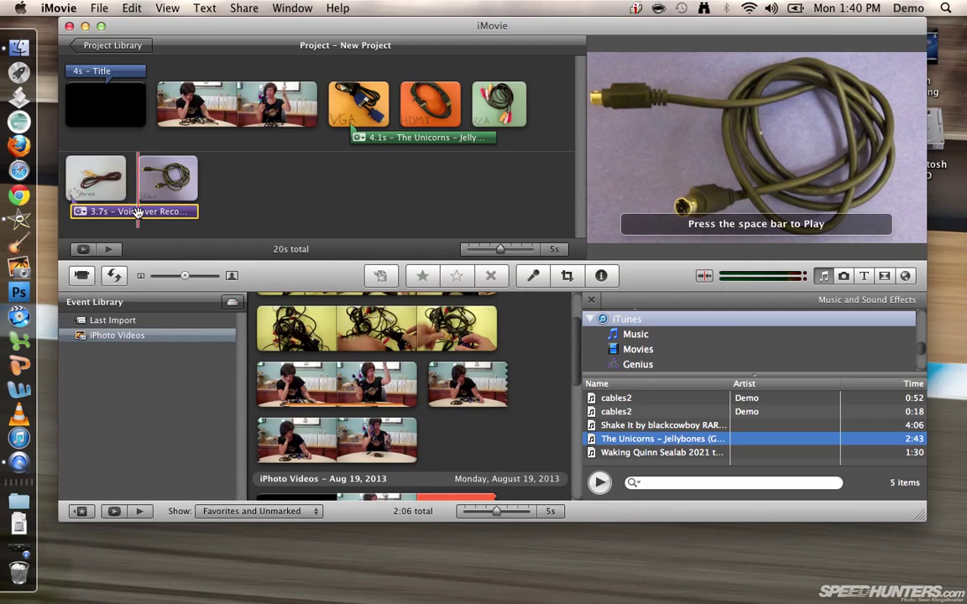
mouse_move(76, 212)
left_mouse_down()
mouse_move(134, 211)
mouse_move(88, 212)
left_mouse_up()
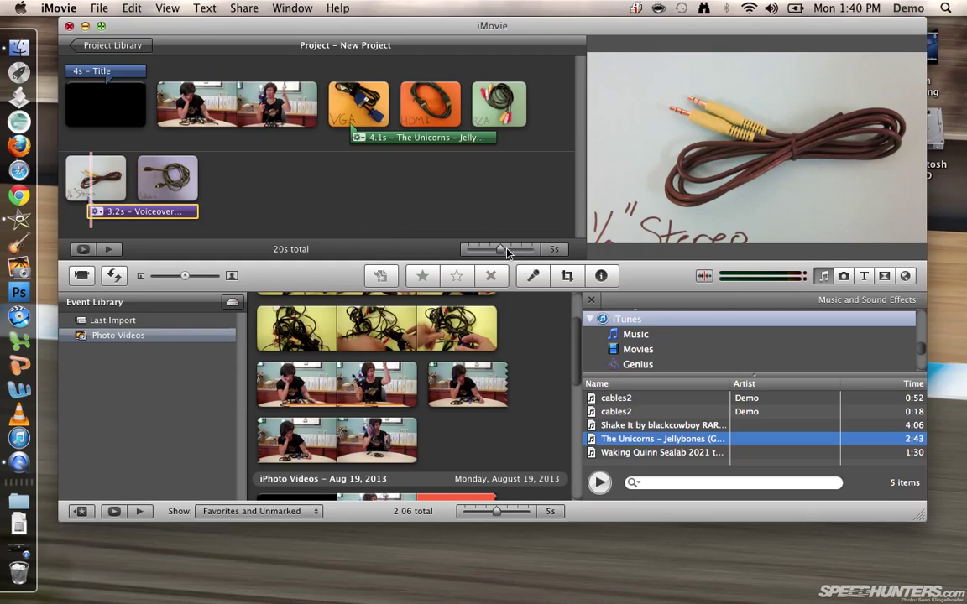
Expand the project filmstrip to 1/2s, try narrowing the video clip's selection to 6.4 seconds from its end, and set the filmstrip to All.
left_click_drag(500, 251, 529, 252)
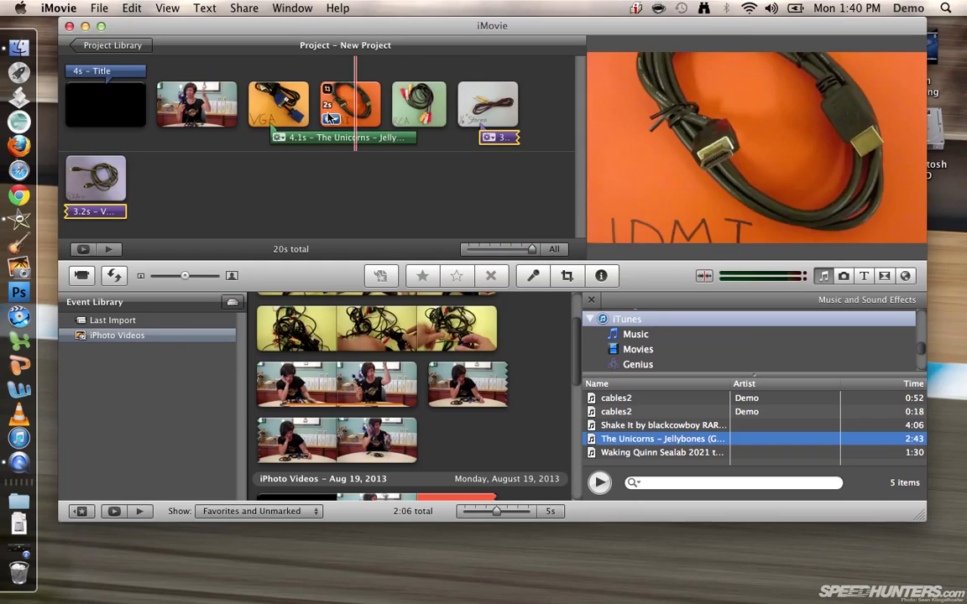
left_click_drag(513, 250, 467, 249)
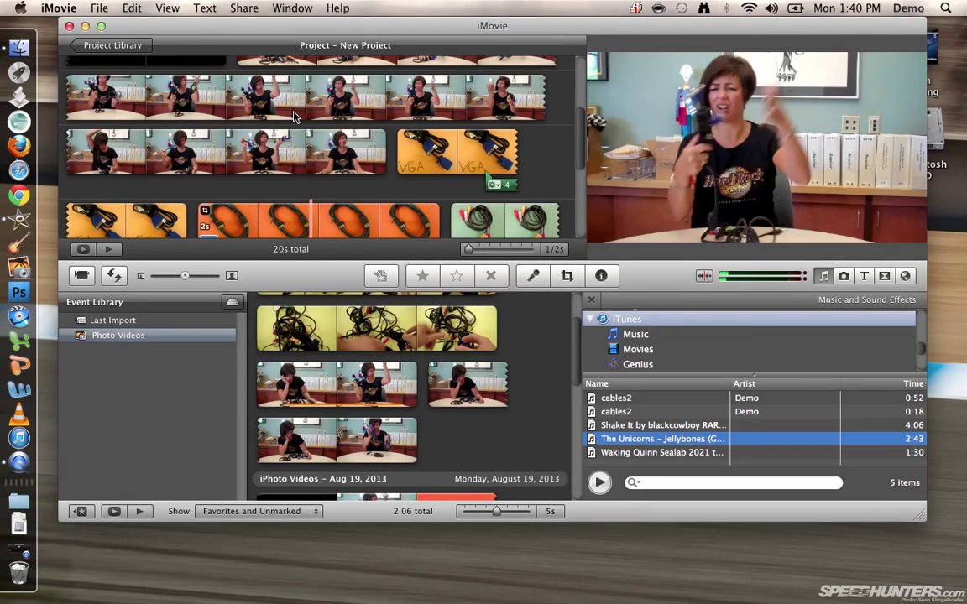
left_click(361, 151)
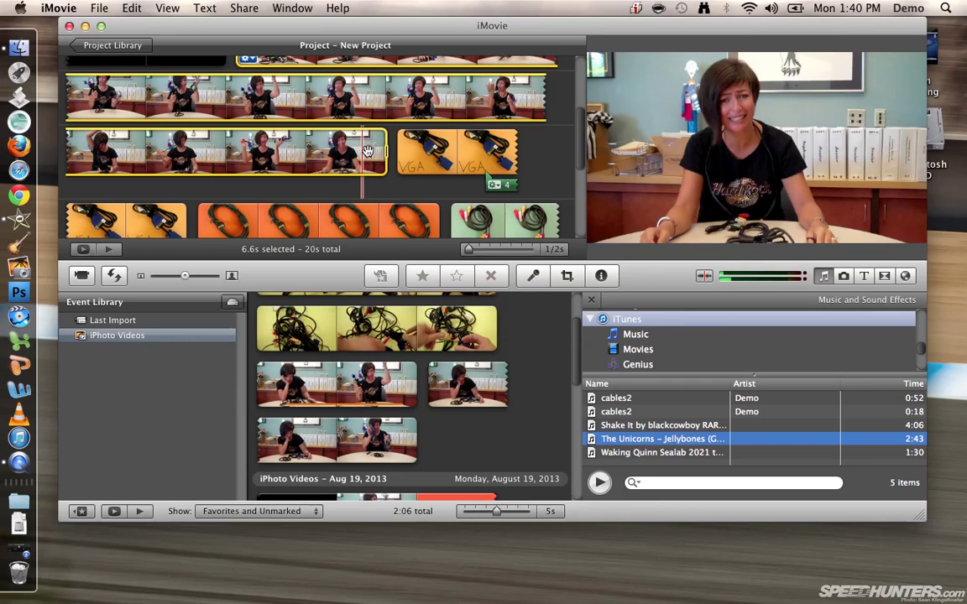
left_click_drag(385, 152, 363, 149)
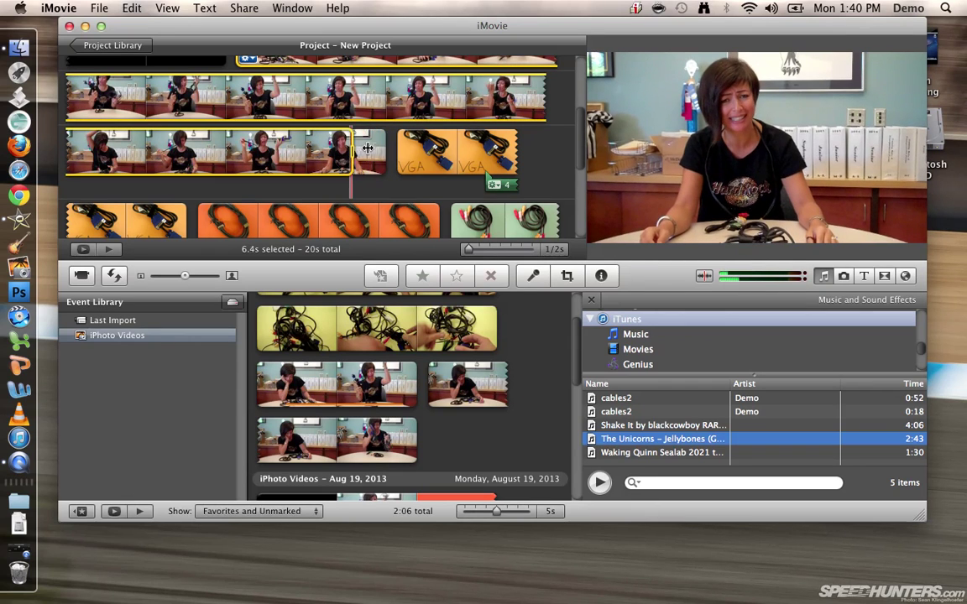
left_click(479, 253)
left_click_drag(480, 253, 558, 252)
left_click(411, 177)
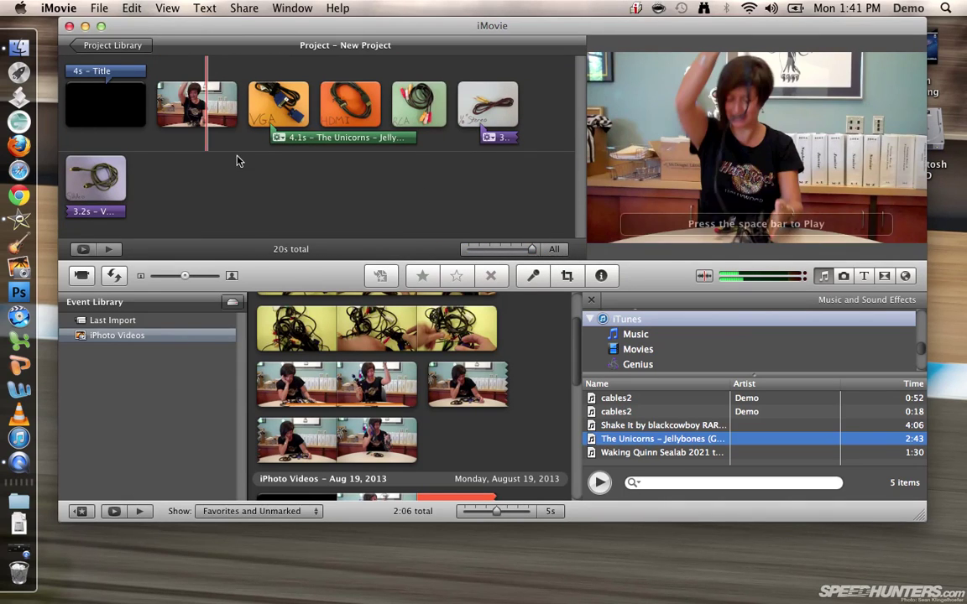
View the available title styles, including Scrolling Credits.
left_click(865, 277)
scroll(787, 455, "down", 2)
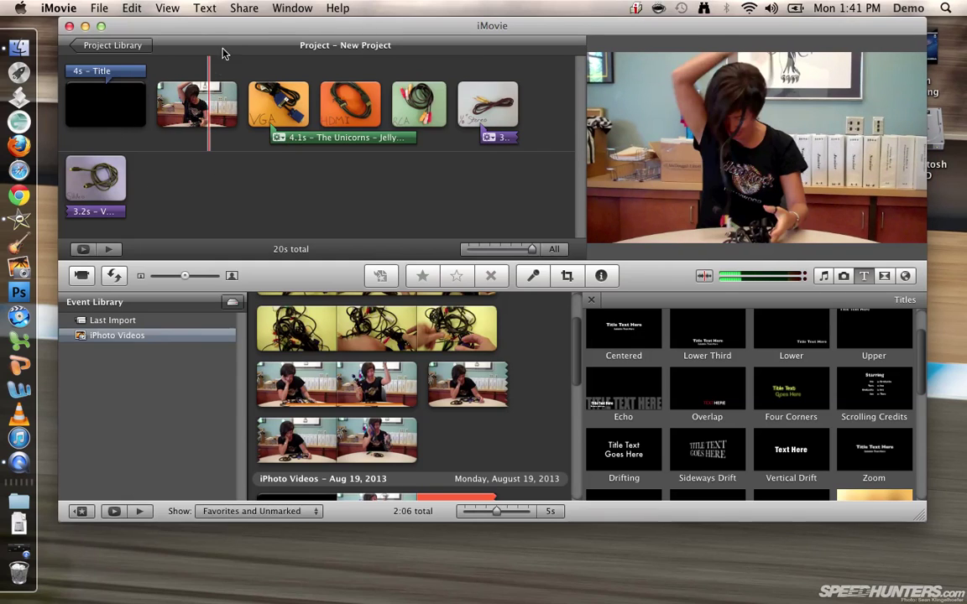
Open the movie export settings, choose the HD 1280x720 size, and cancel the export.
left_click(245, 10)
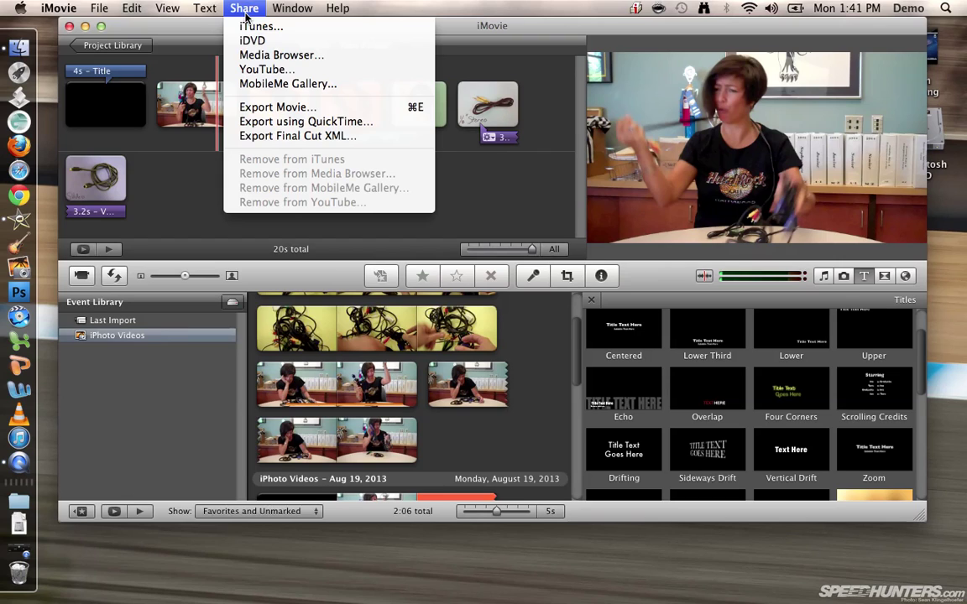
left_click(296, 110)
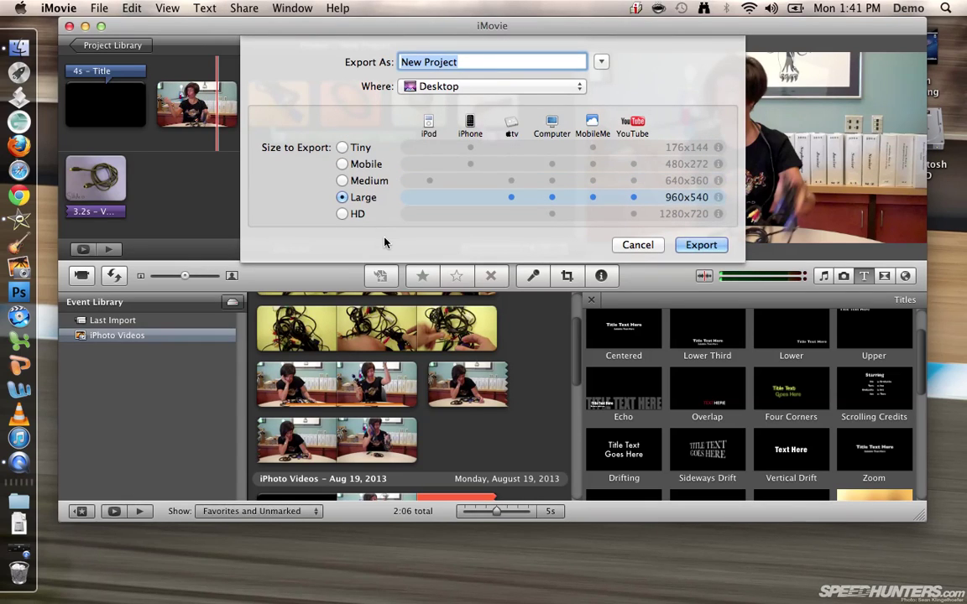
left_click(342, 214)
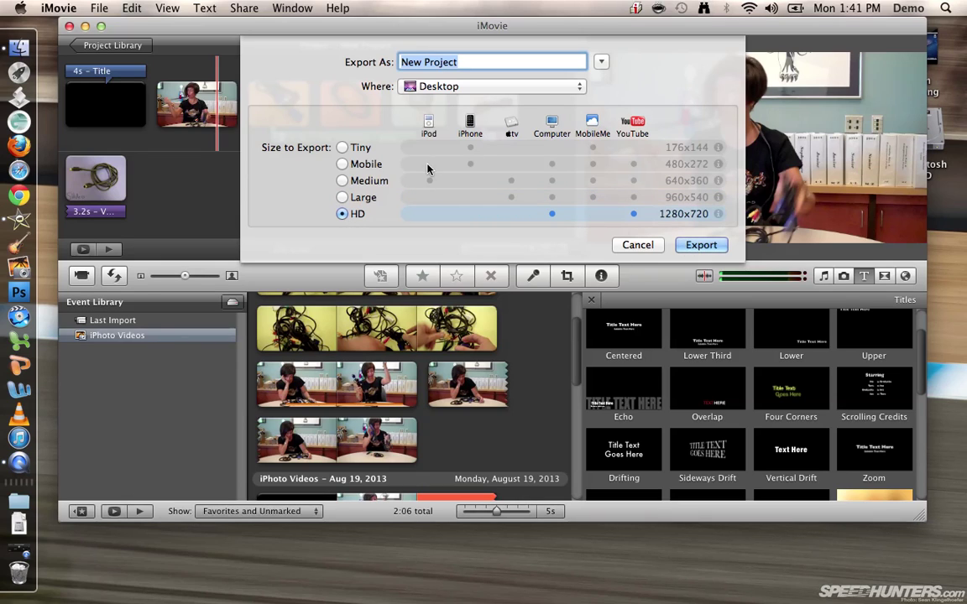
left_click(638, 245)
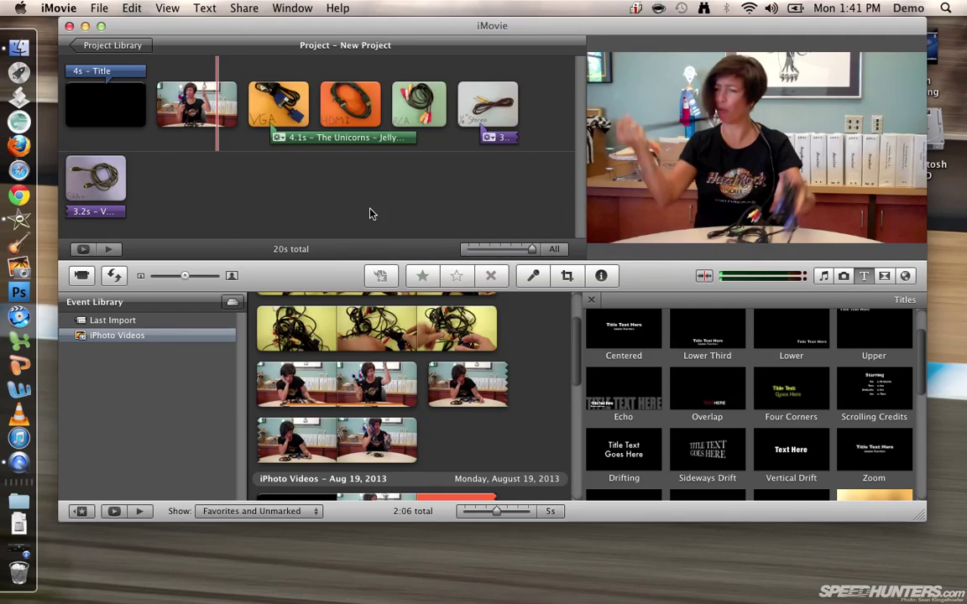